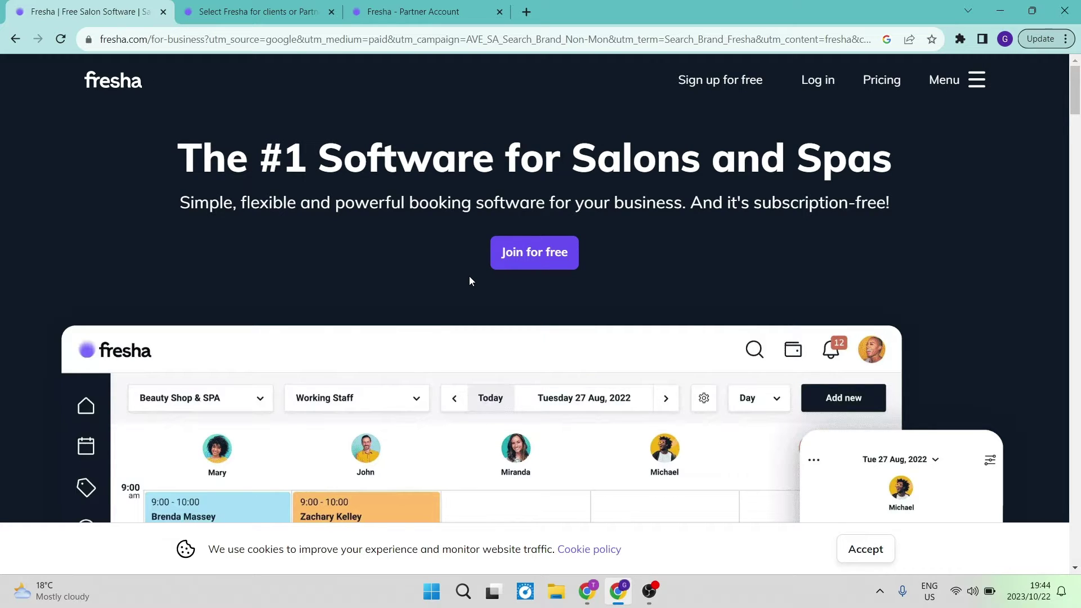
Scroll the for-business page past the calendar demo and stats to the 'A full solution' section
scroll(472, 279, "down", 2)
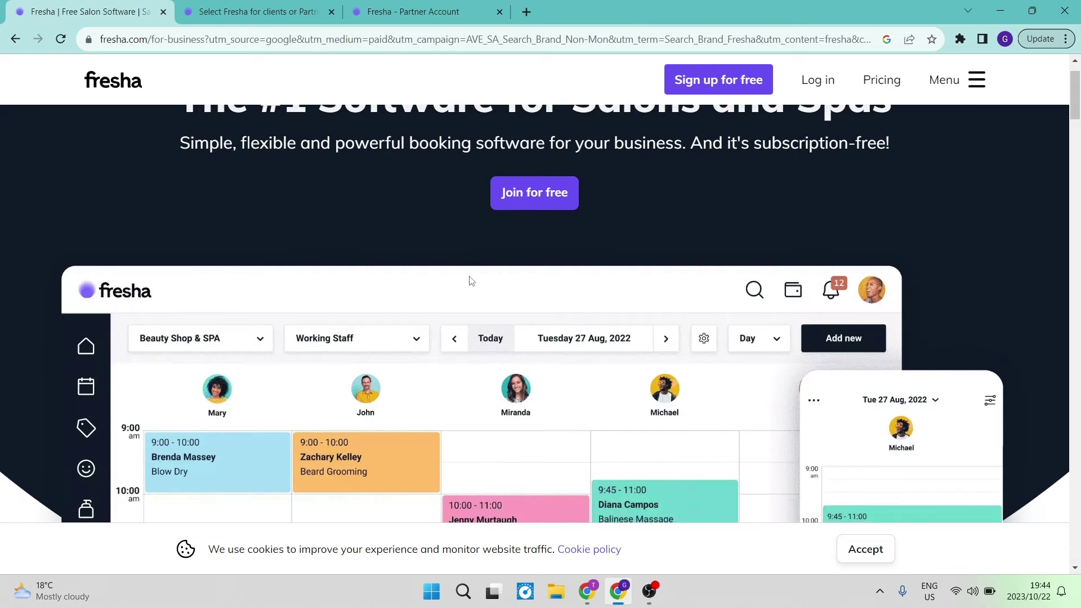
scroll(472, 279, "down", 2)
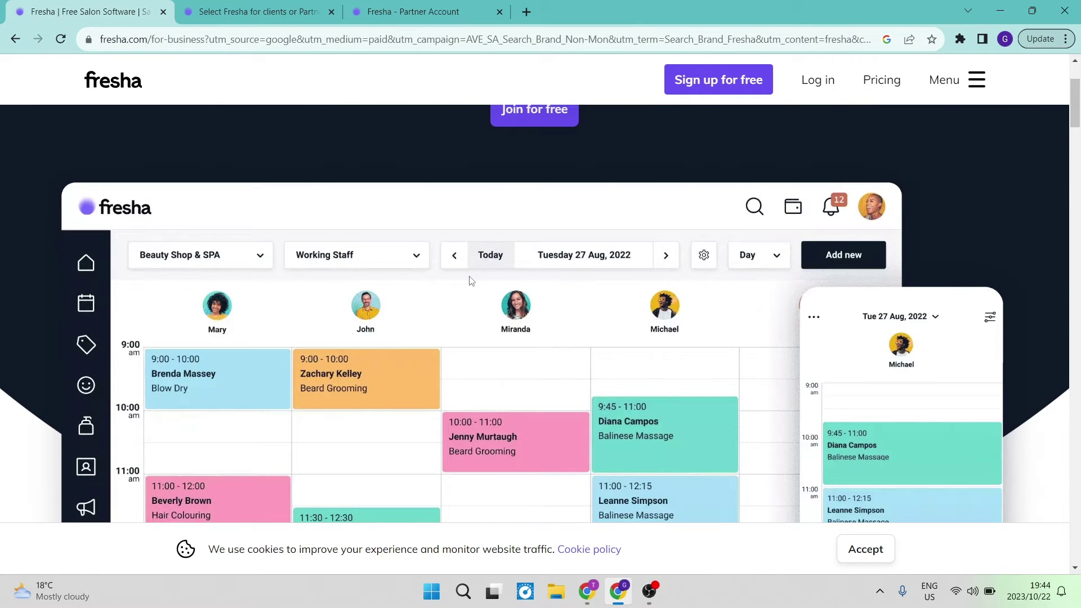
scroll(471, 279, "down", 4)
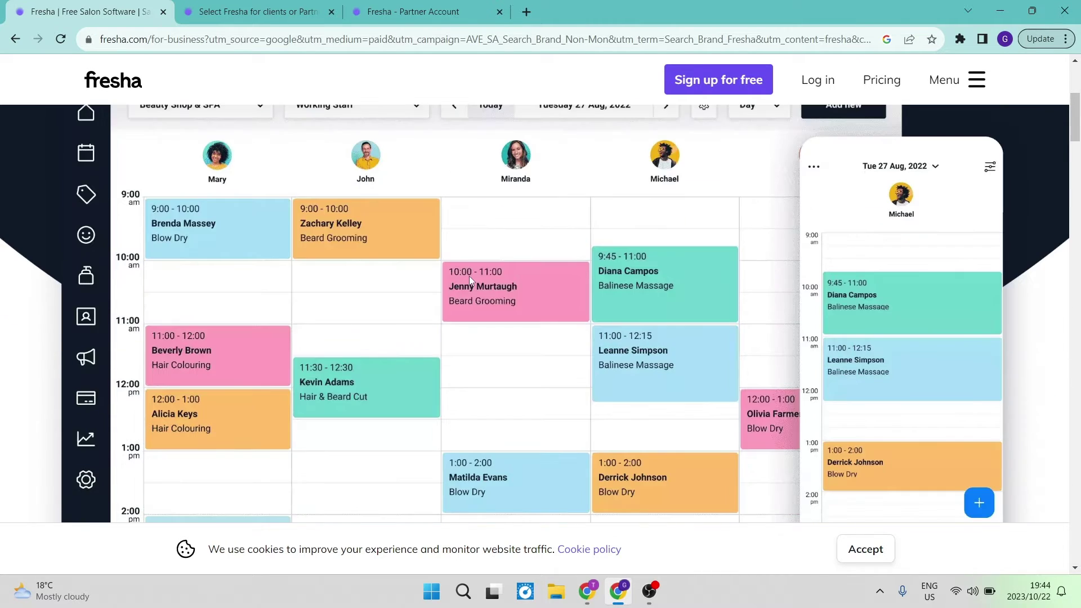
scroll(468, 276, "down", 2)
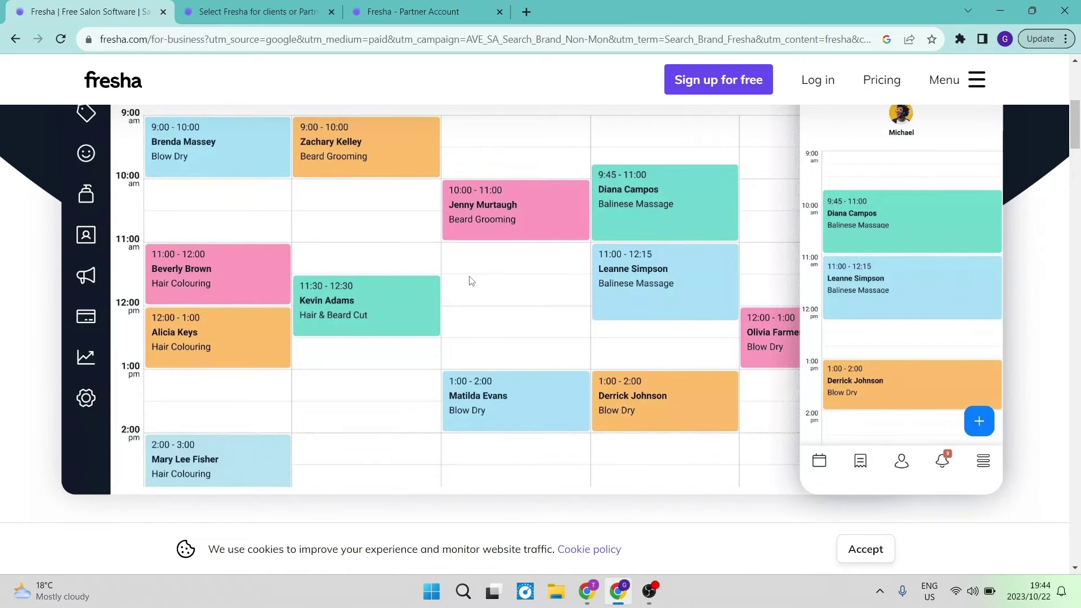
scroll(472, 280, "down", 2)
scroll(471, 279, "up", 8)
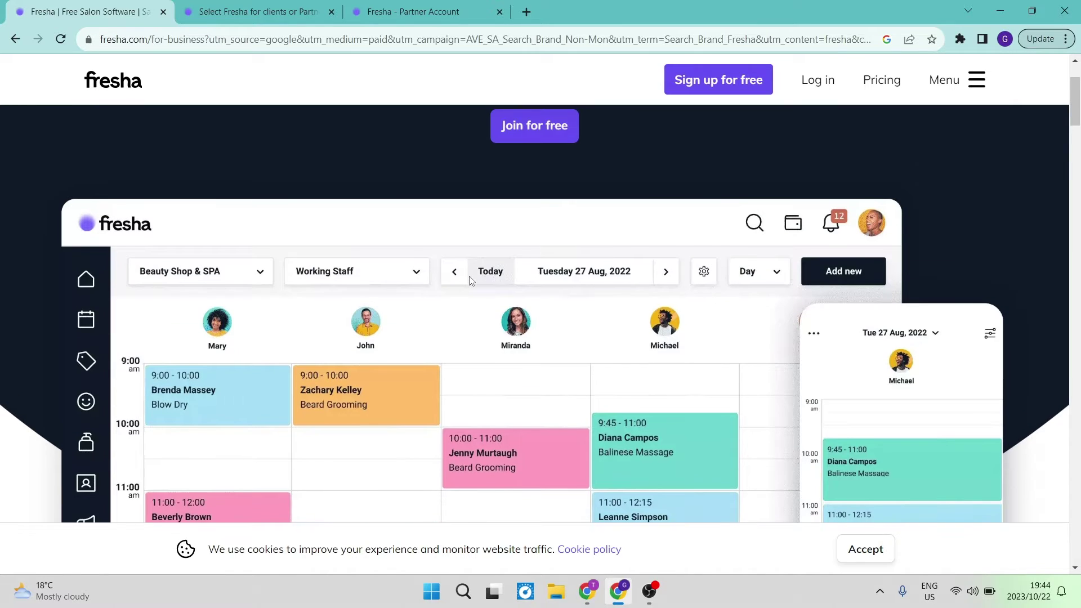
scroll(472, 280, "down", 2)
scroll(471, 279, "down", 2)
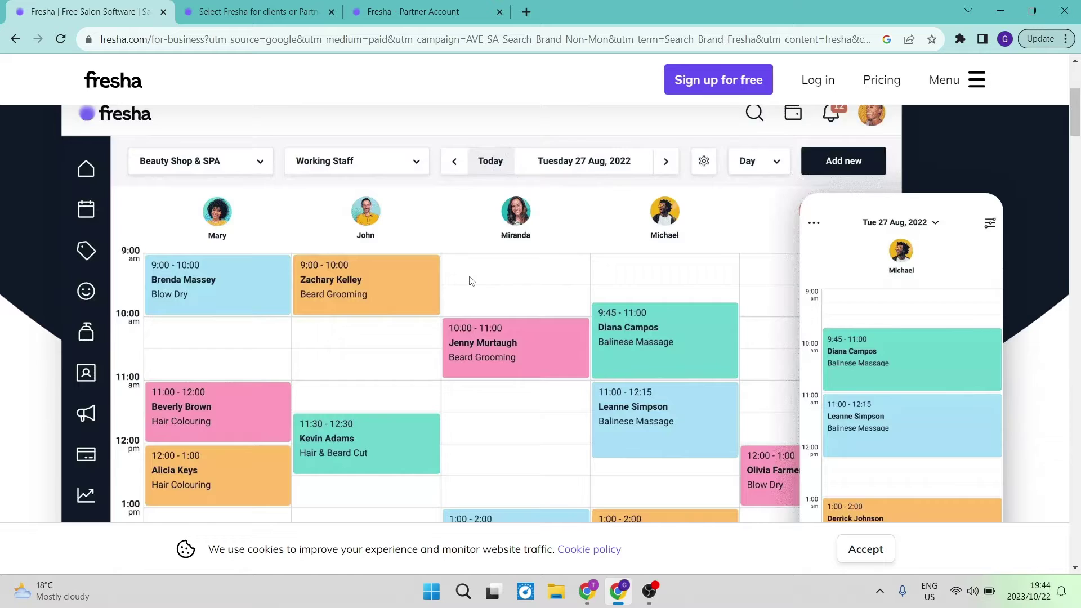
scroll(471, 280, "down", 6)
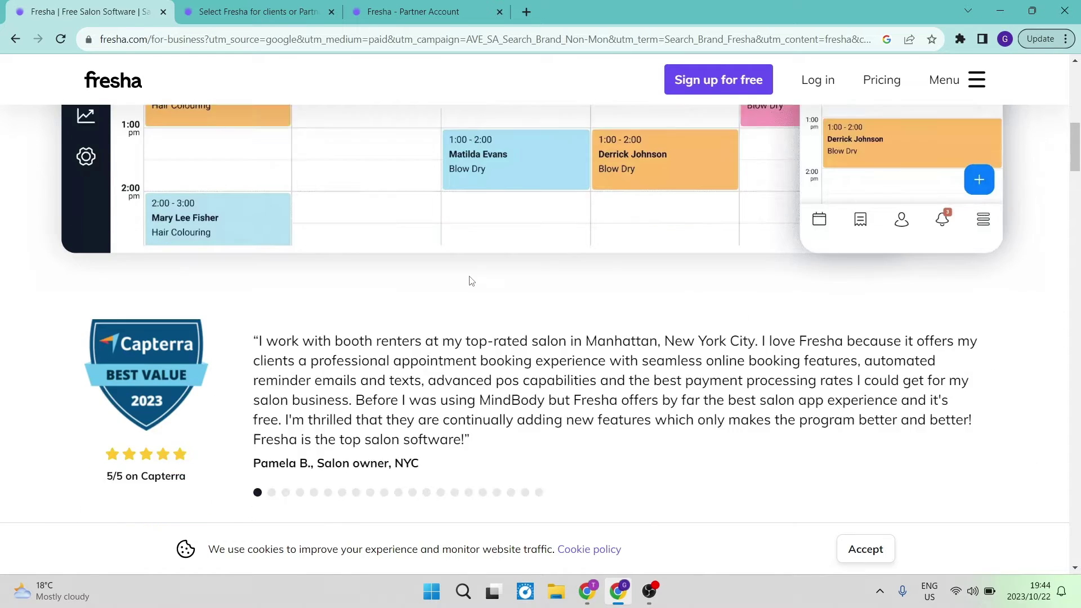
scroll(471, 280, "down", 4)
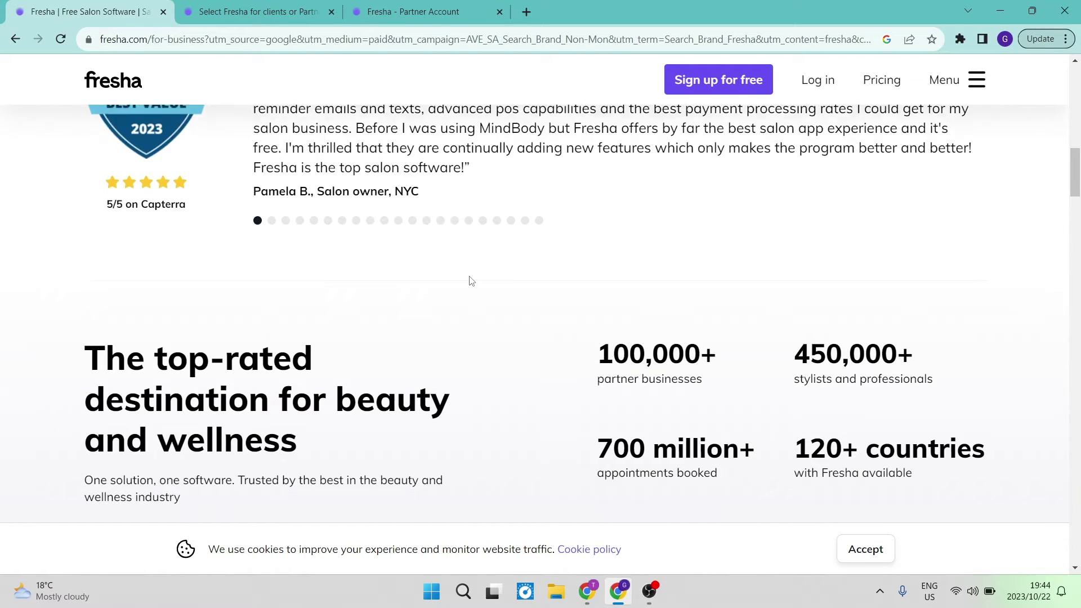
scroll(471, 280, "down", 3)
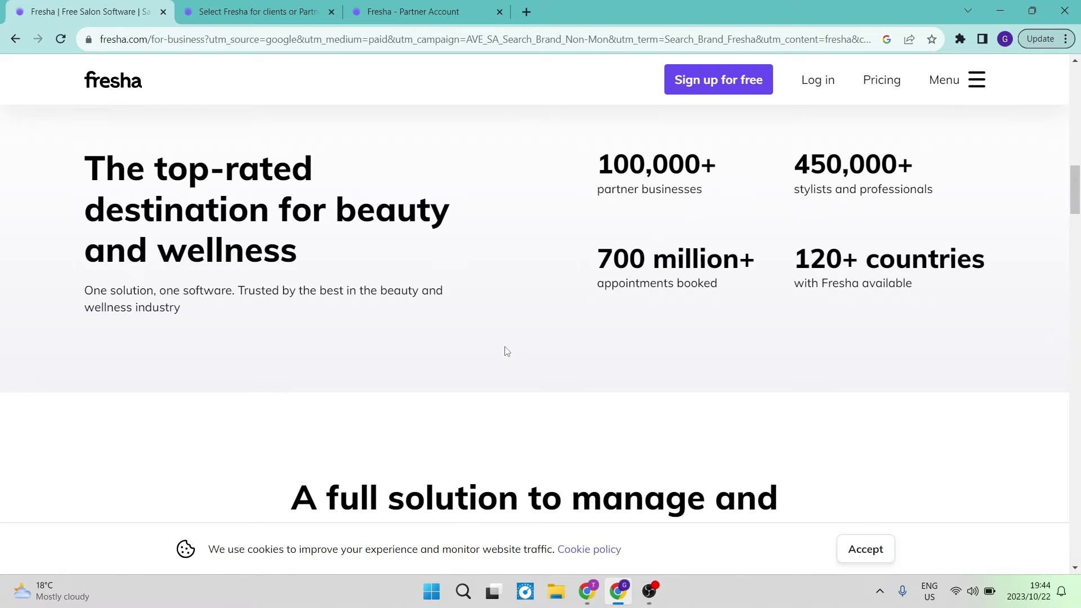
scroll(505, 346, "down", 3)
scroll(505, 346, "down", 2)
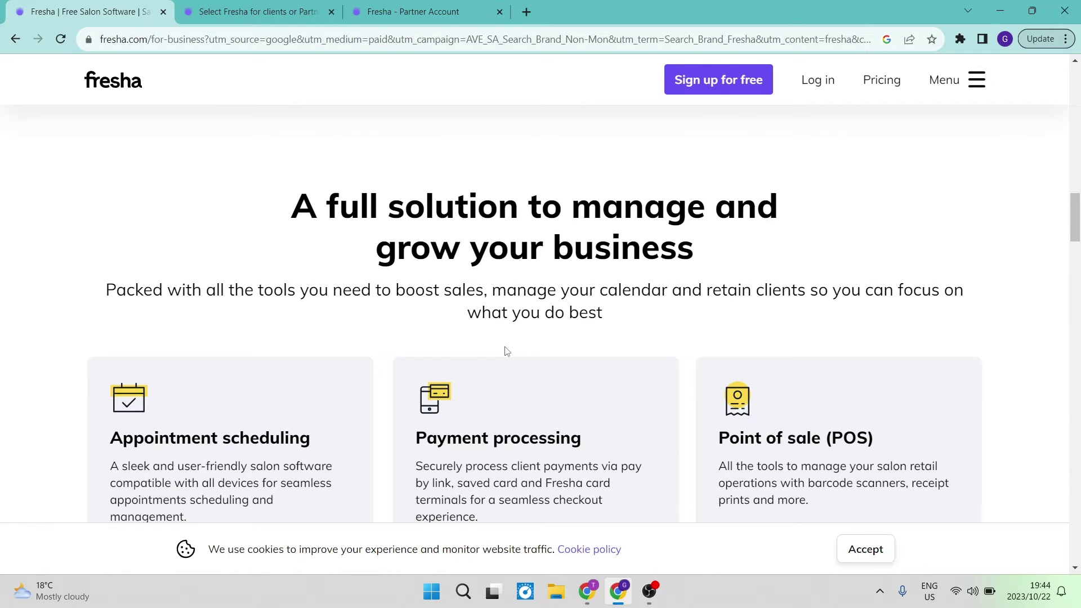
Scroll through the feature cards and testimonials down to the 'Pick a business type' grid
scroll(481, 373, "down", 2)
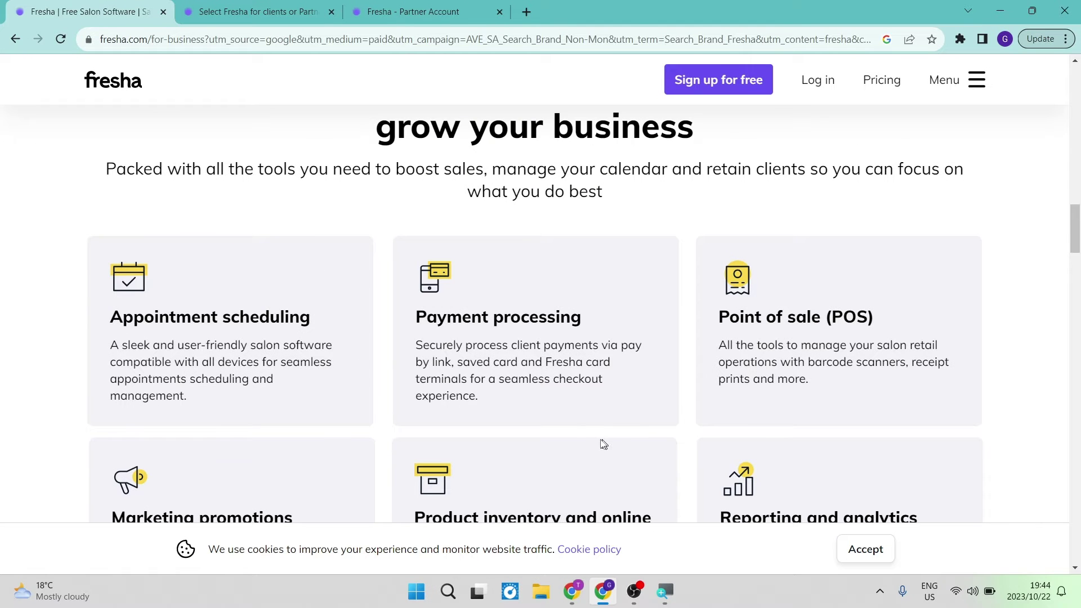
scroll(583, 453, "down", 4)
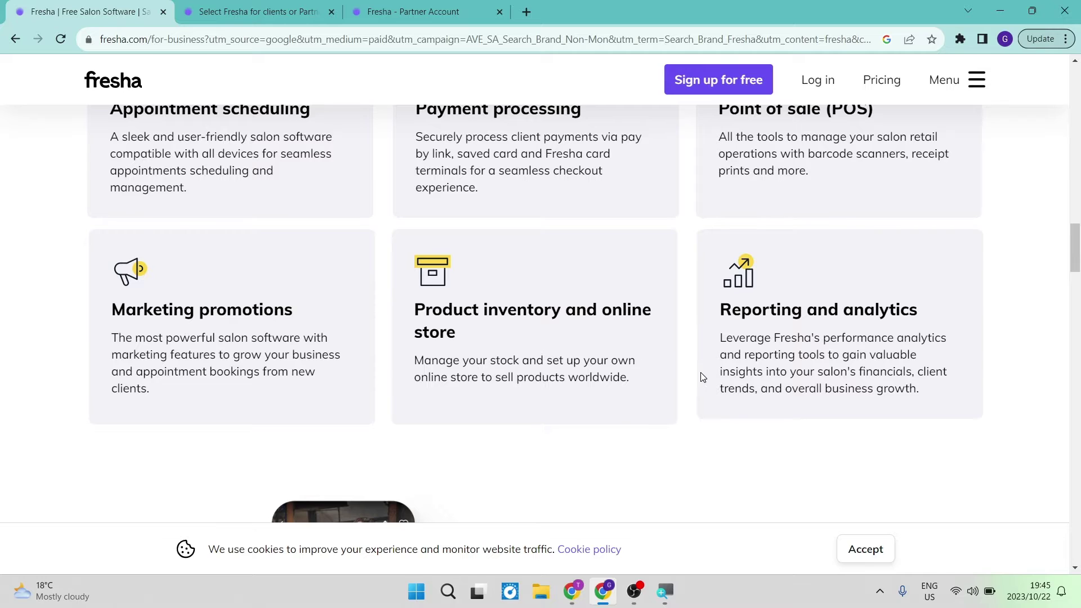
scroll(702, 374, "down", 3)
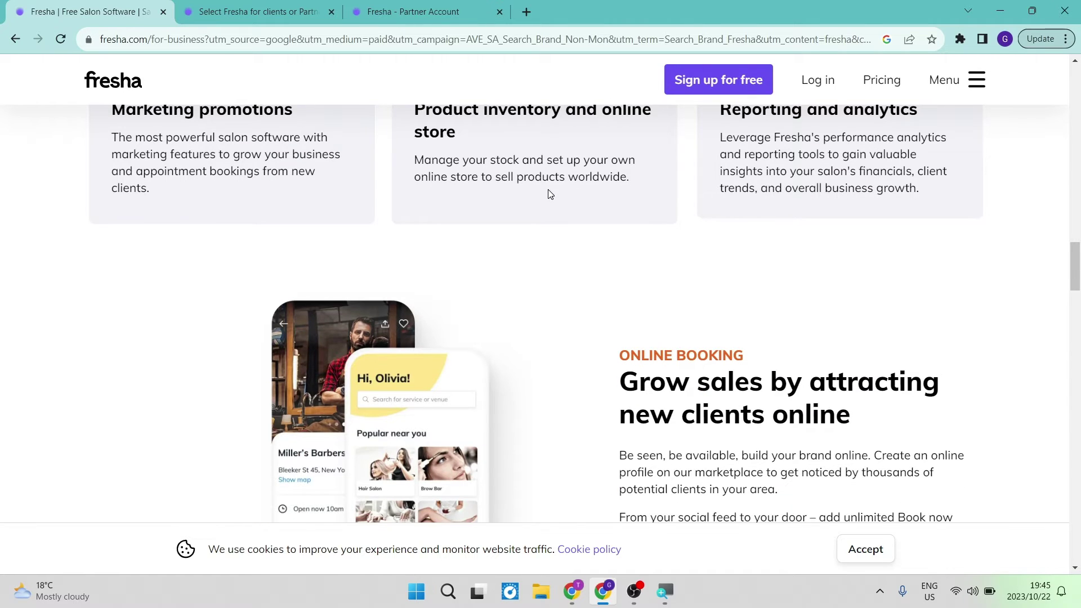
scroll(550, 193, "up", 2)
scroll(550, 193, "up", 2)
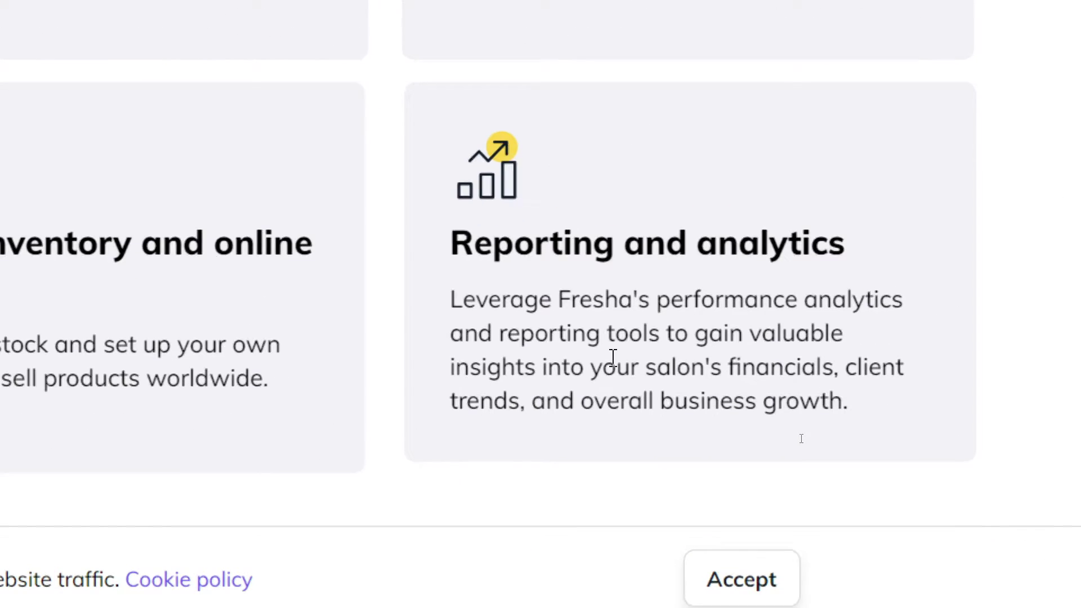
scroll(418, 351, "down", 6)
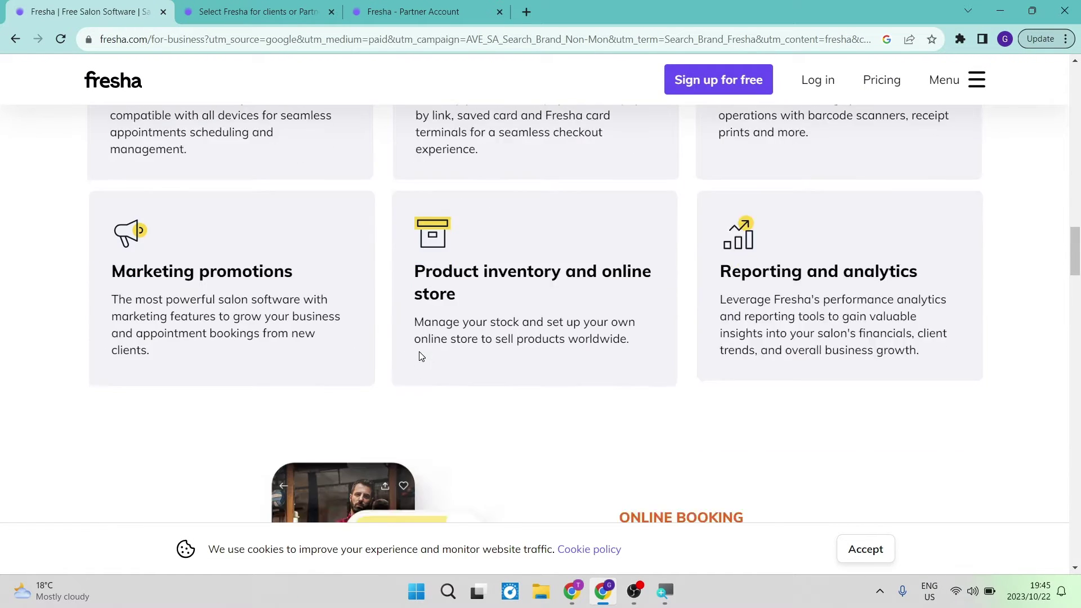
scroll(419, 351, "down", 9)
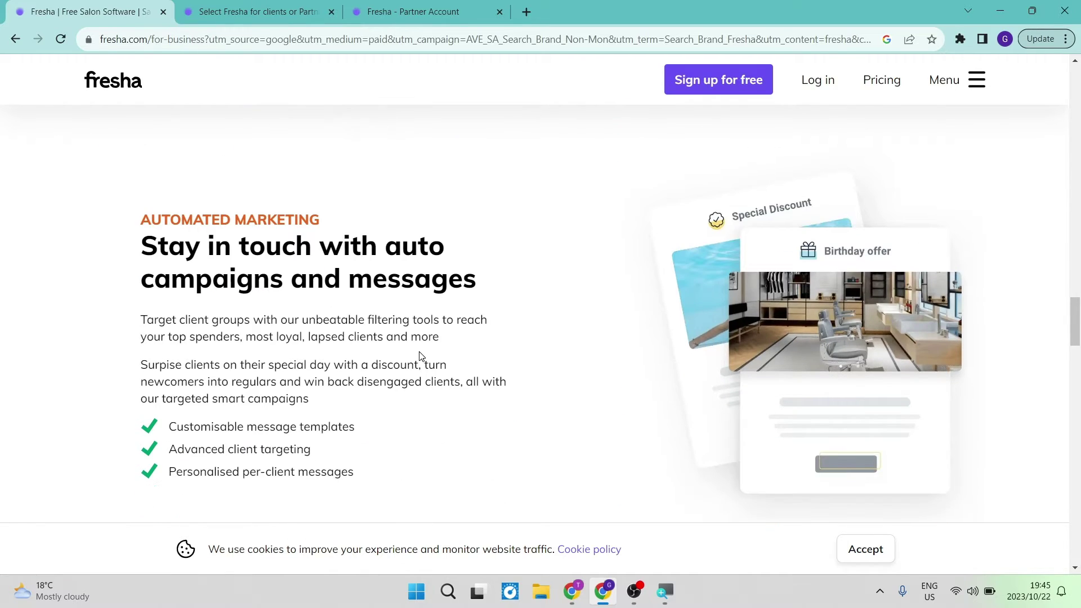
scroll(419, 355, "down", 6)
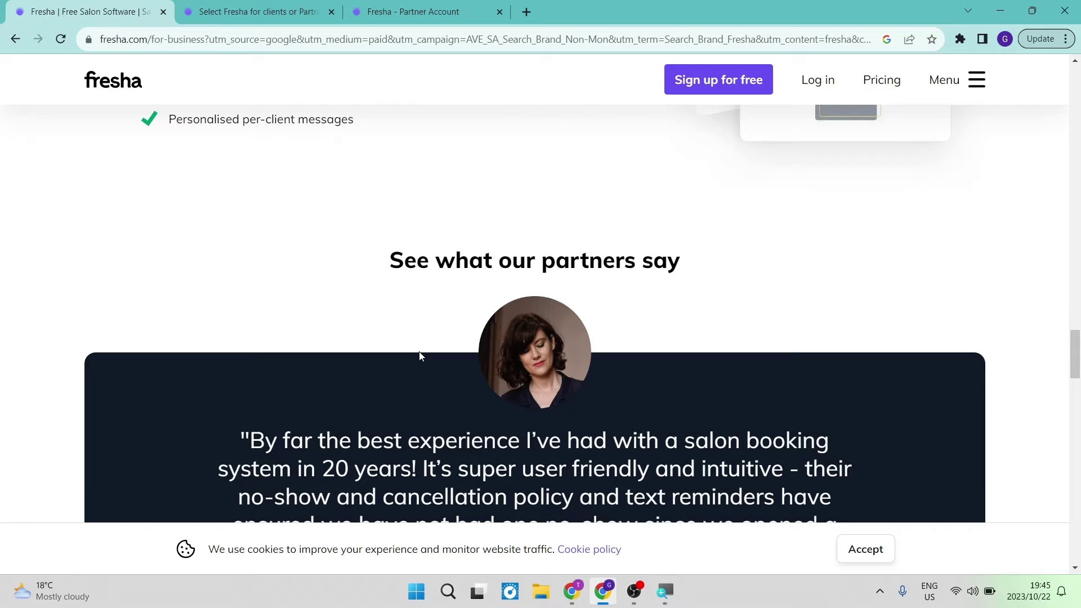
scroll(419, 355, "down", 9)
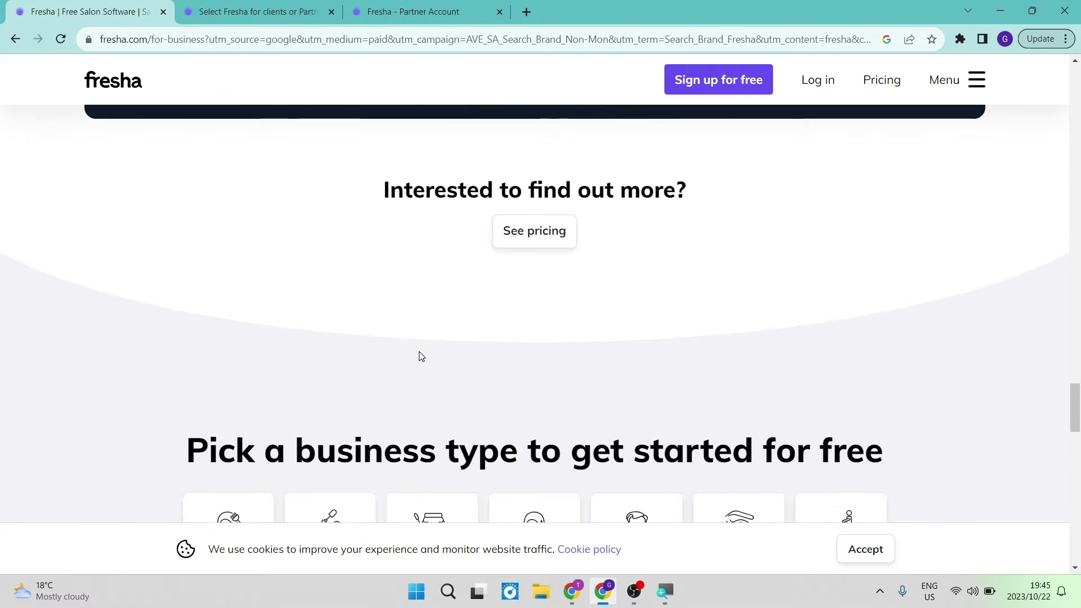
scroll(419, 351, "down", 2)
scroll(419, 351, "up", 1)
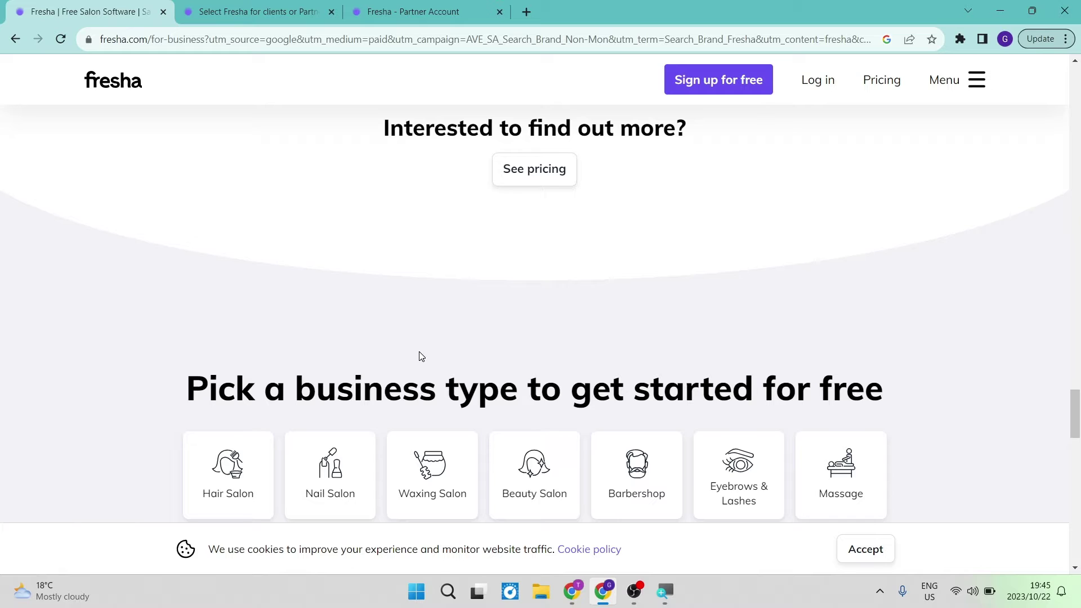
scroll(460, 166, "up", 6)
scroll(460, 166, "down", 8)
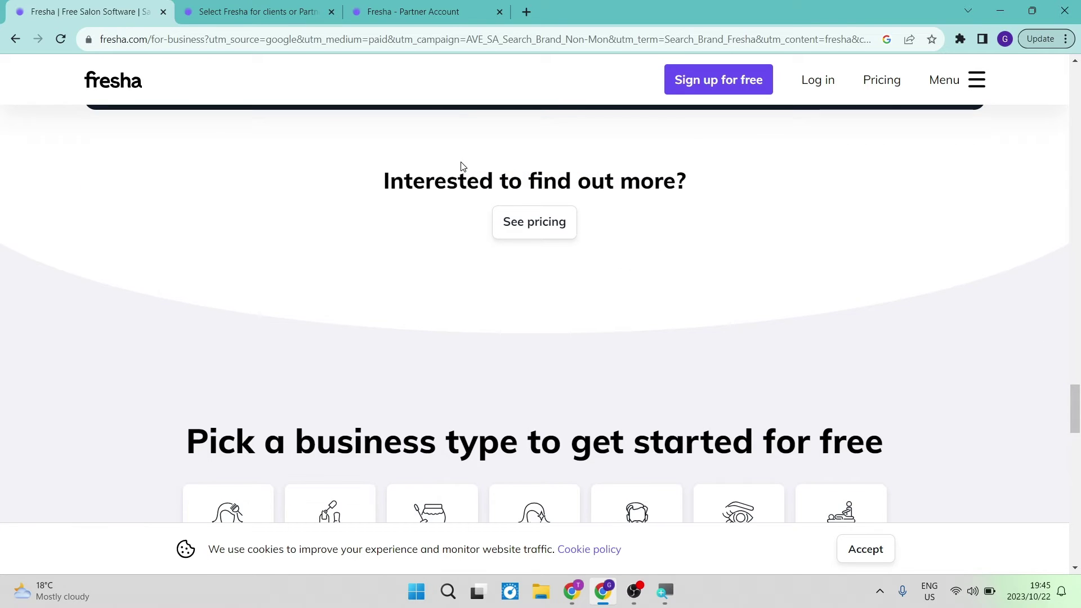
scroll(460, 166, "down", 2)
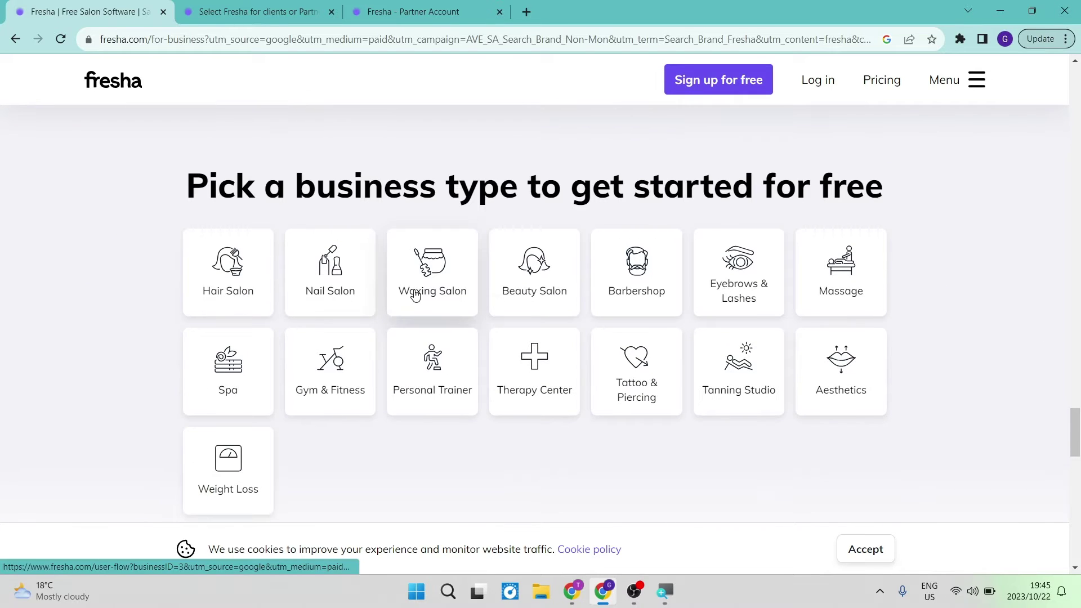
Start a Hair Salon sign-up, switch to the Partner Account setup and pass the business name step
left_click(234, 248)
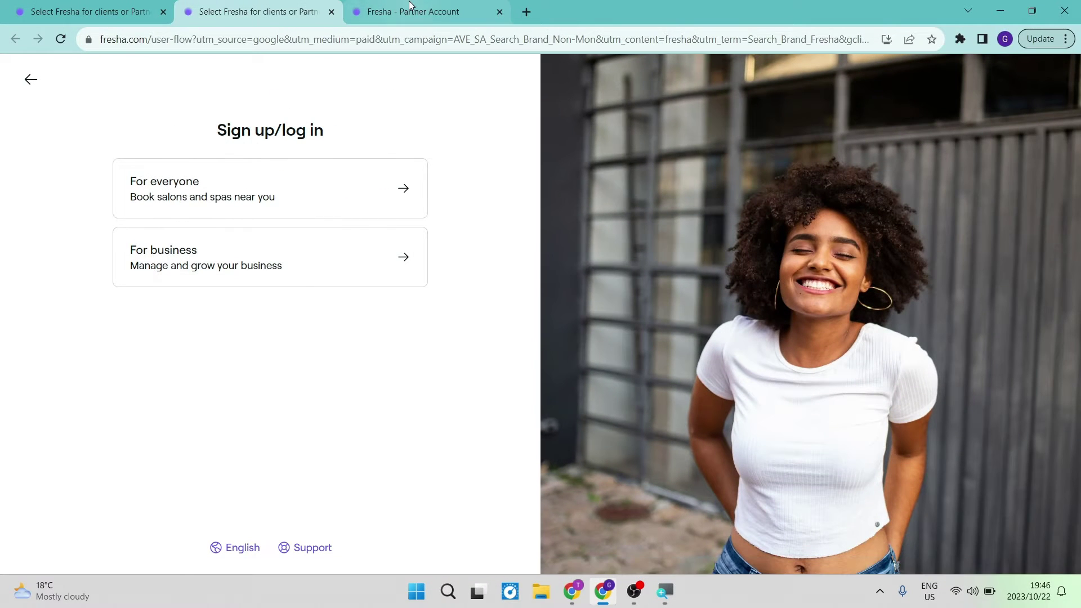
left_click(410, 7)
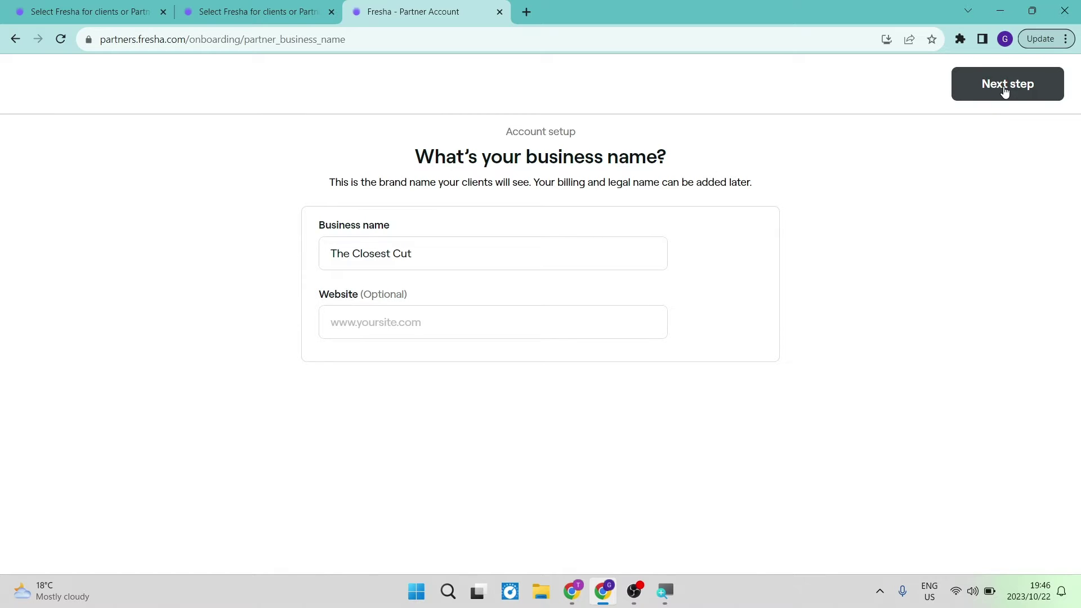
left_click(1003, 90)
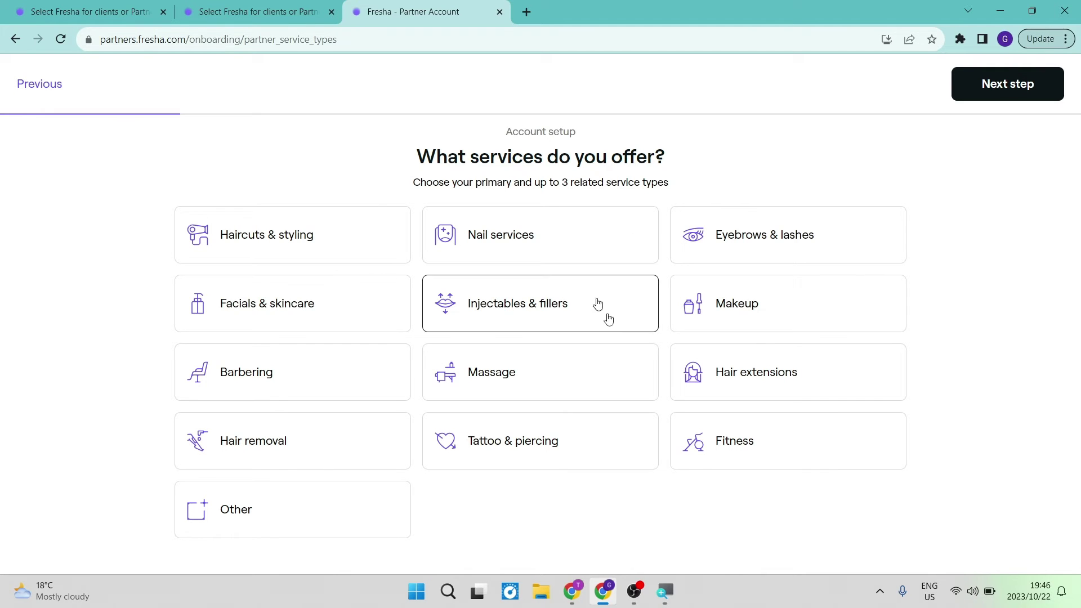
Pick Haircuts & styling as primary service, add Eyebrows & lashes and Facials & skincare, and continue
left_click(278, 243)
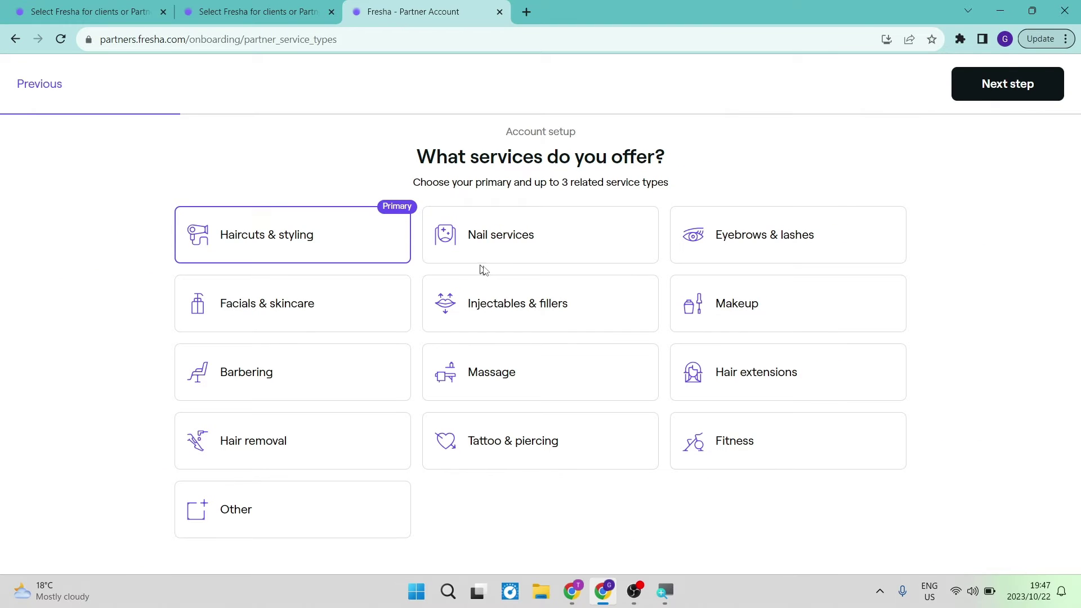
left_click(726, 242)
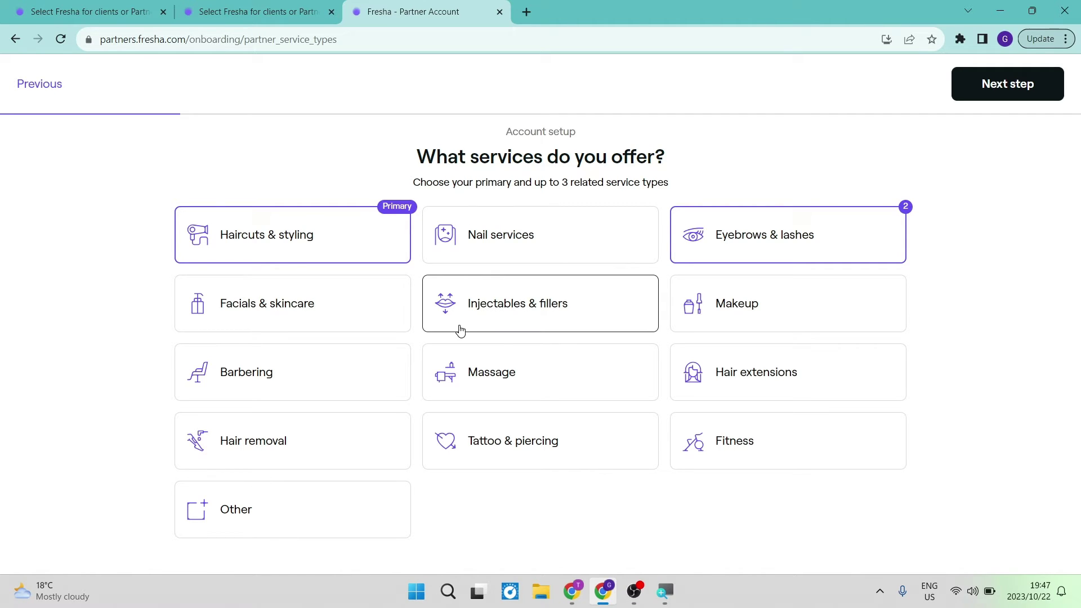
left_click(292, 303)
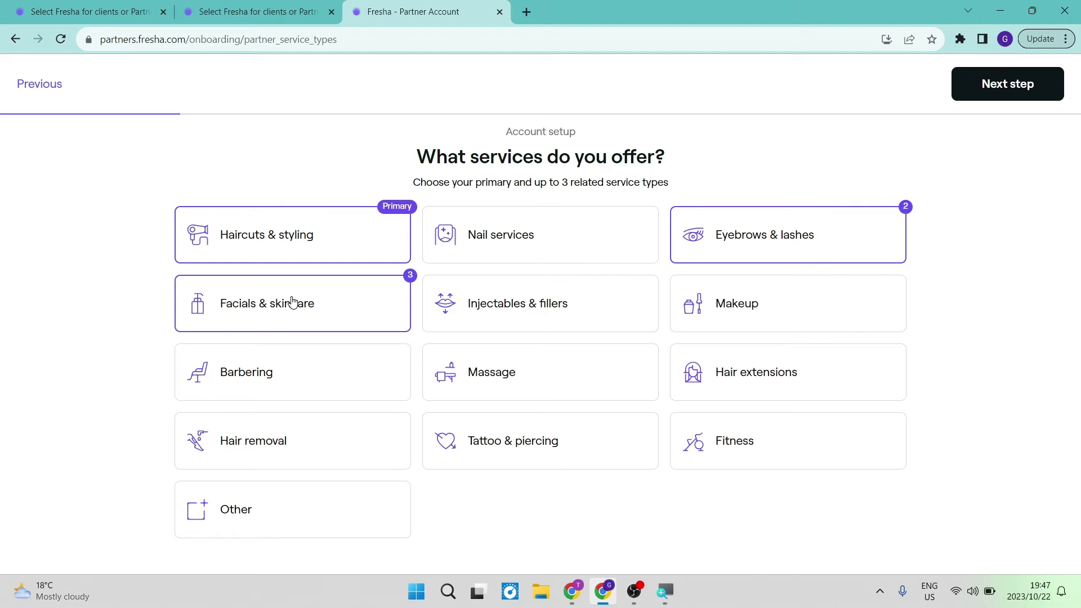
left_click(1011, 91)
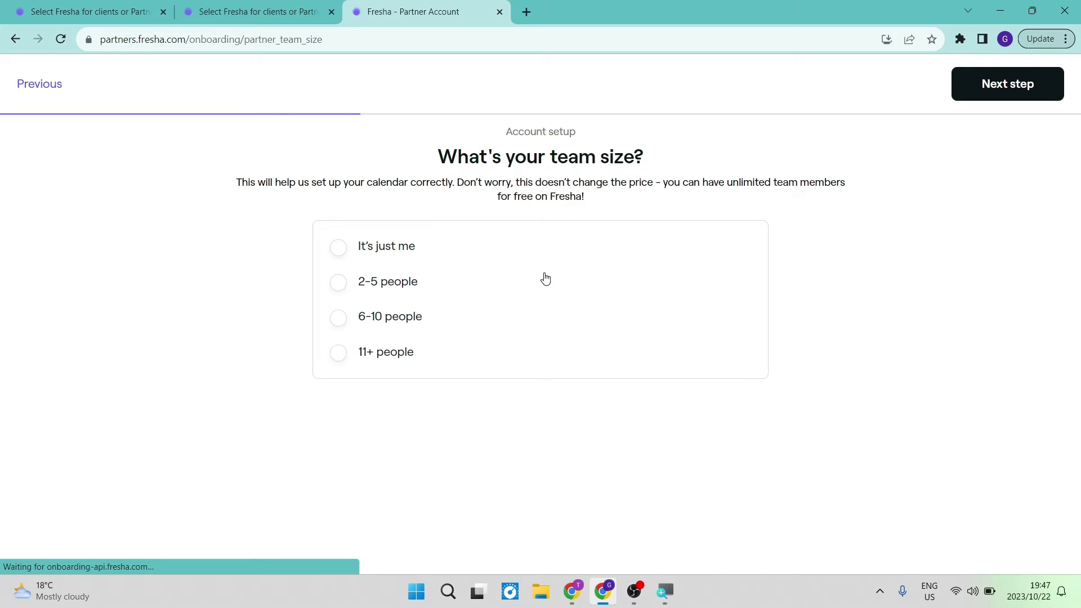
Set the team size to 2–5 people and mark 'I don't have a business address'
left_click(338, 284)
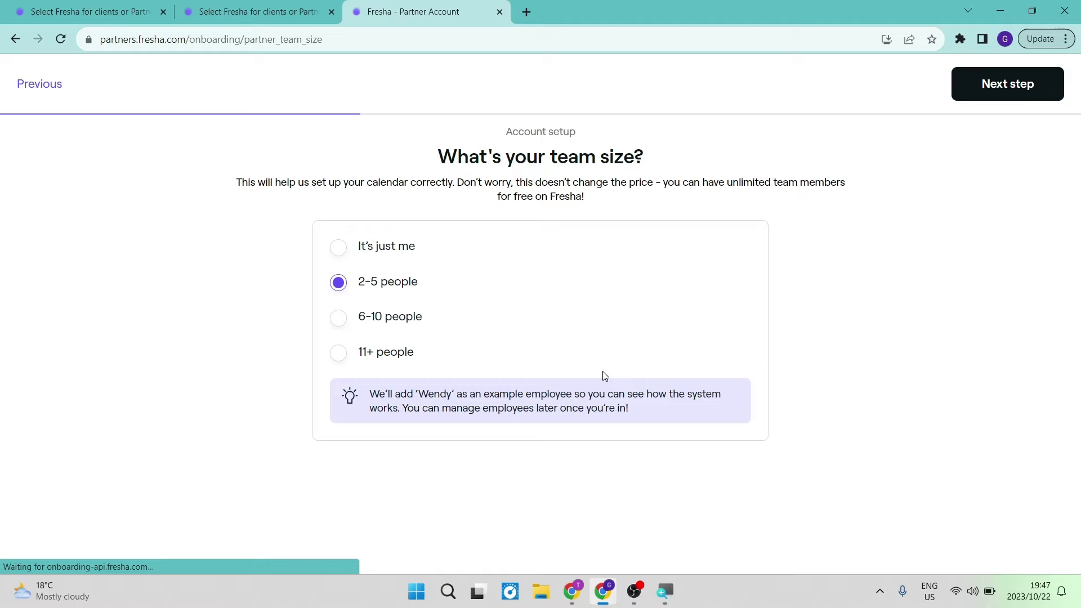
left_click(1026, 96)
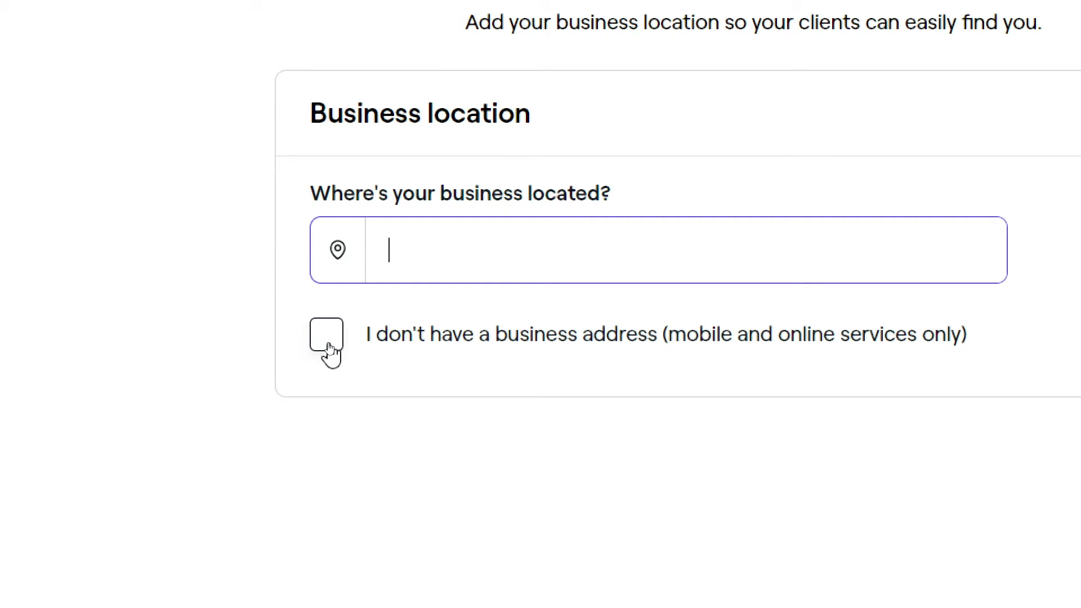
left_click(330, 349)
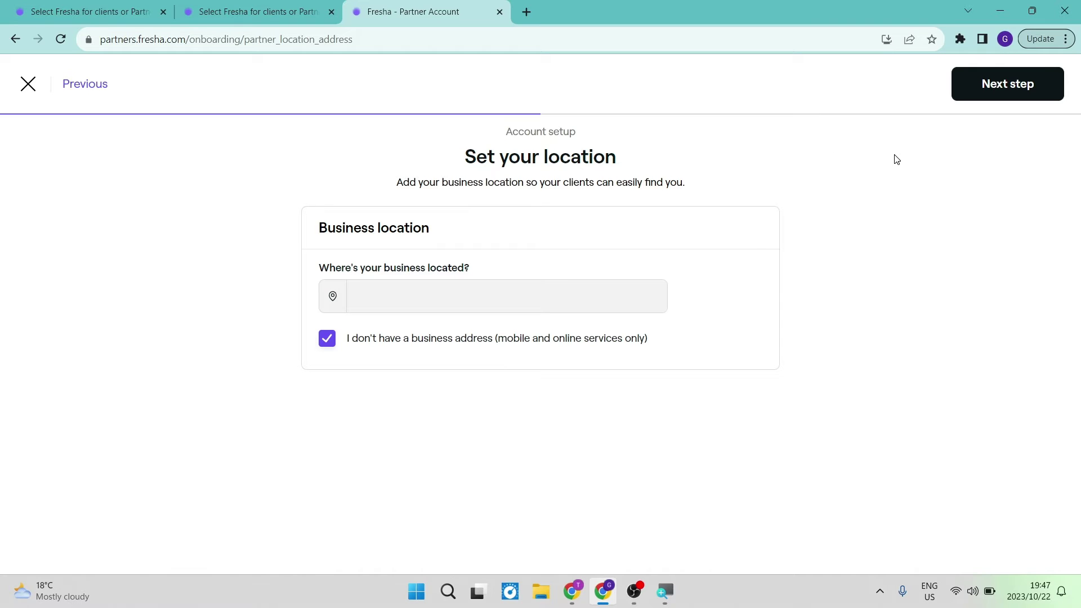
left_click(1012, 83)
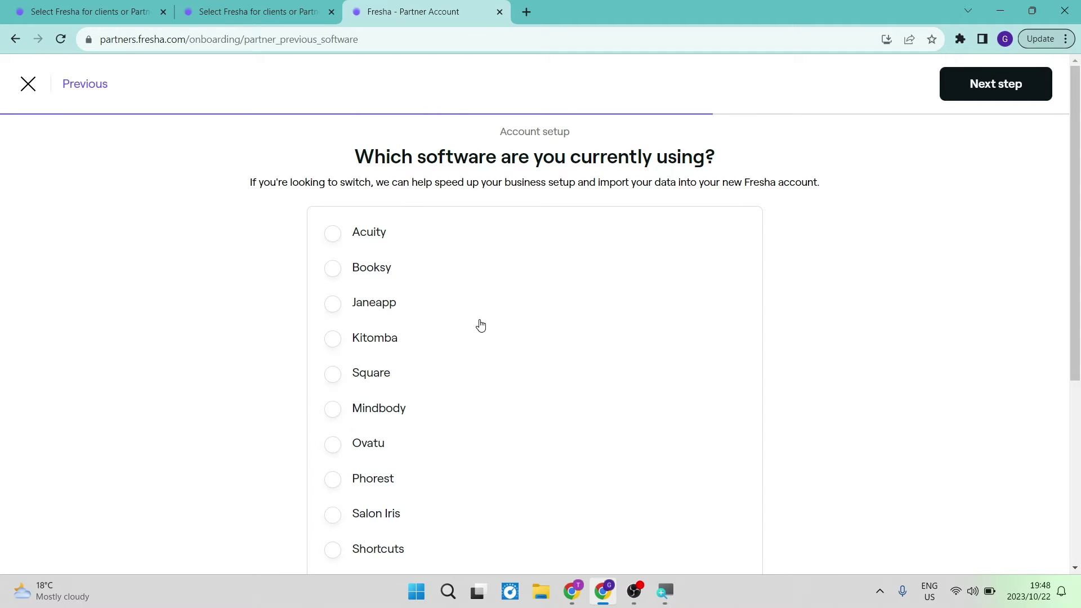
After trying Acuity, none and Other, settle on Zenoti as the current software and continue
scroll(480, 324, "down", 5)
scroll(480, 325, "down", 1)
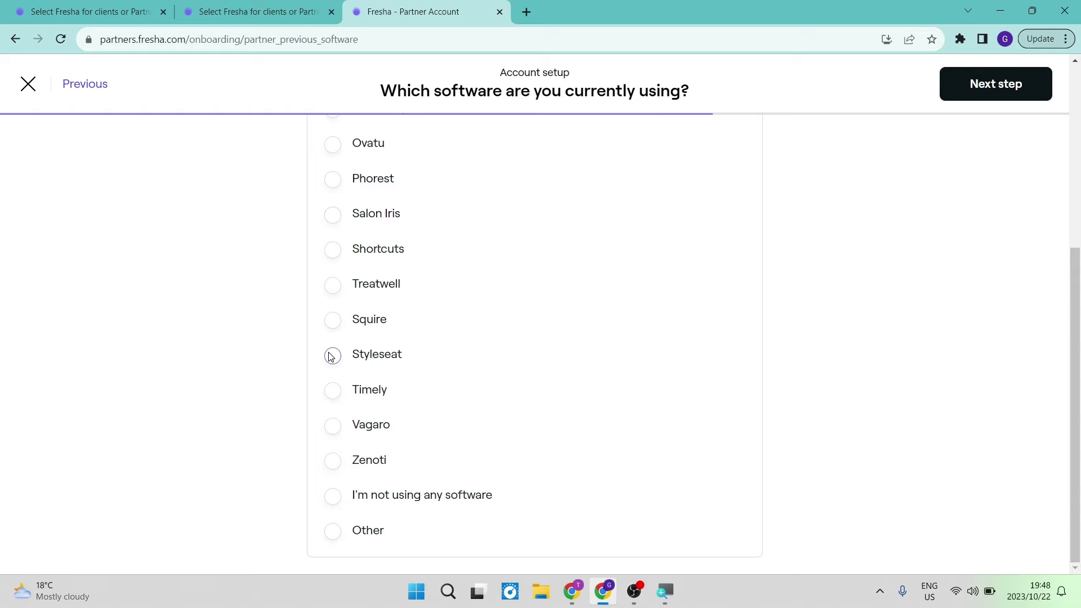
scroll(332, 356, "up", 5)
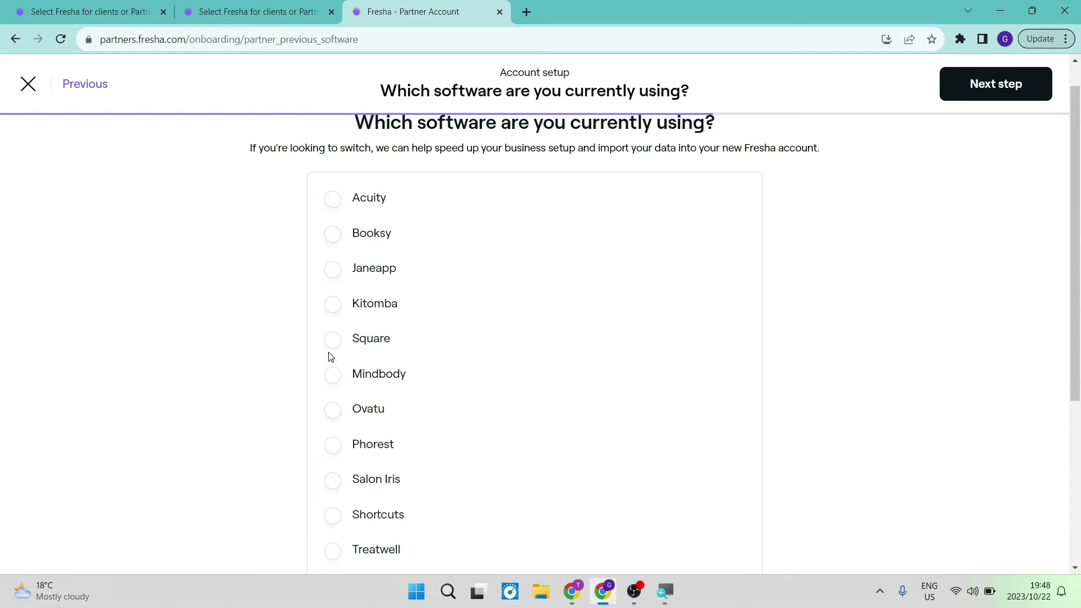
left_click(334, 201)
scroll(425, 329, "down", 5)
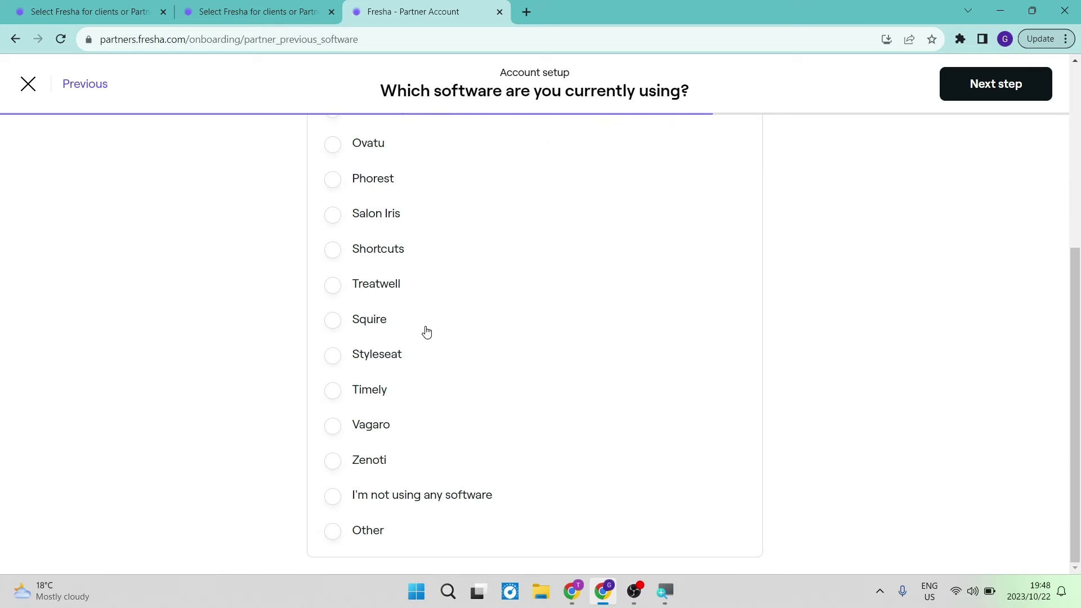
left_click(332, 496)
left_click(333, 532)
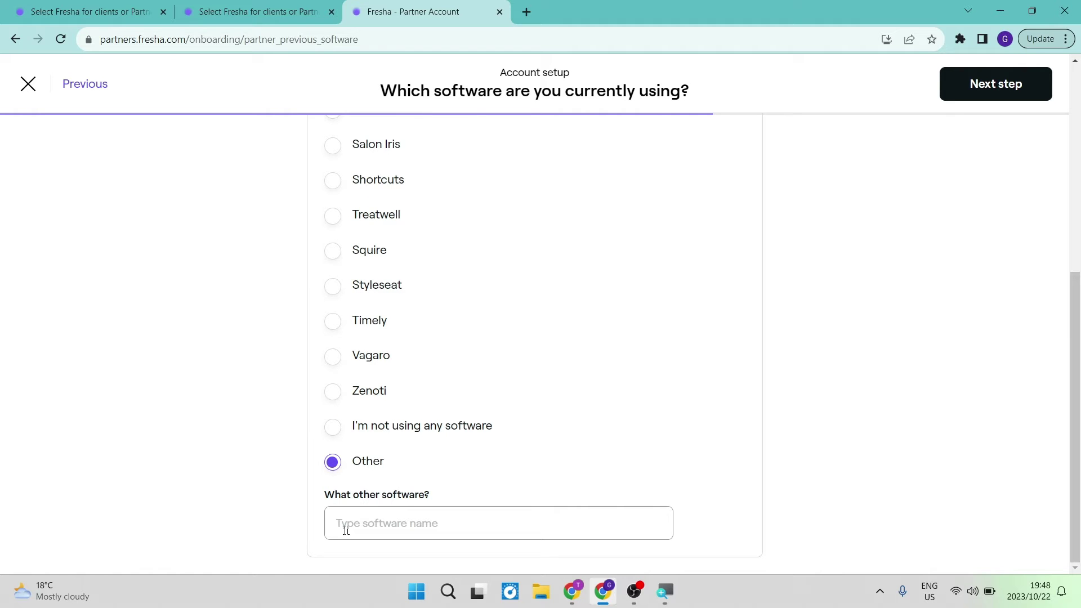
left_click(332, 426)
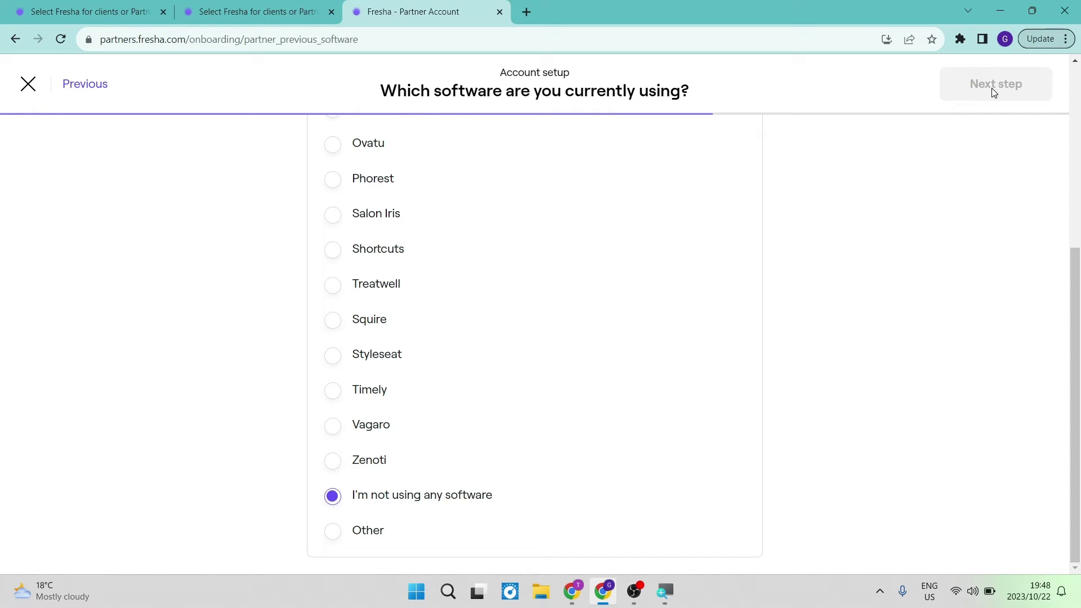
scroll(636, 303, "up", 5)
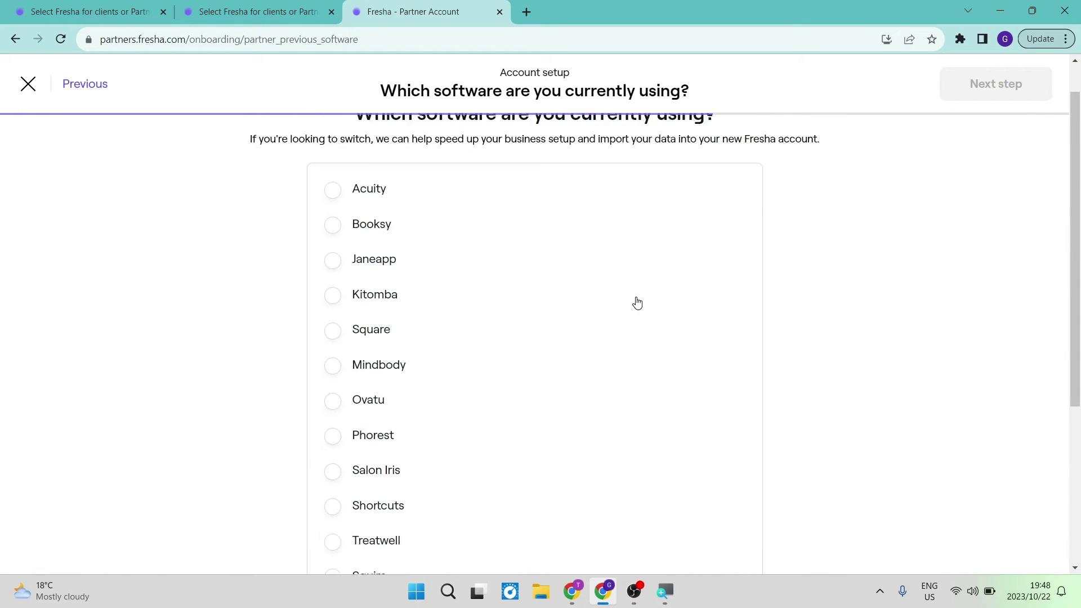
scroll(636, 303, "down", 5)
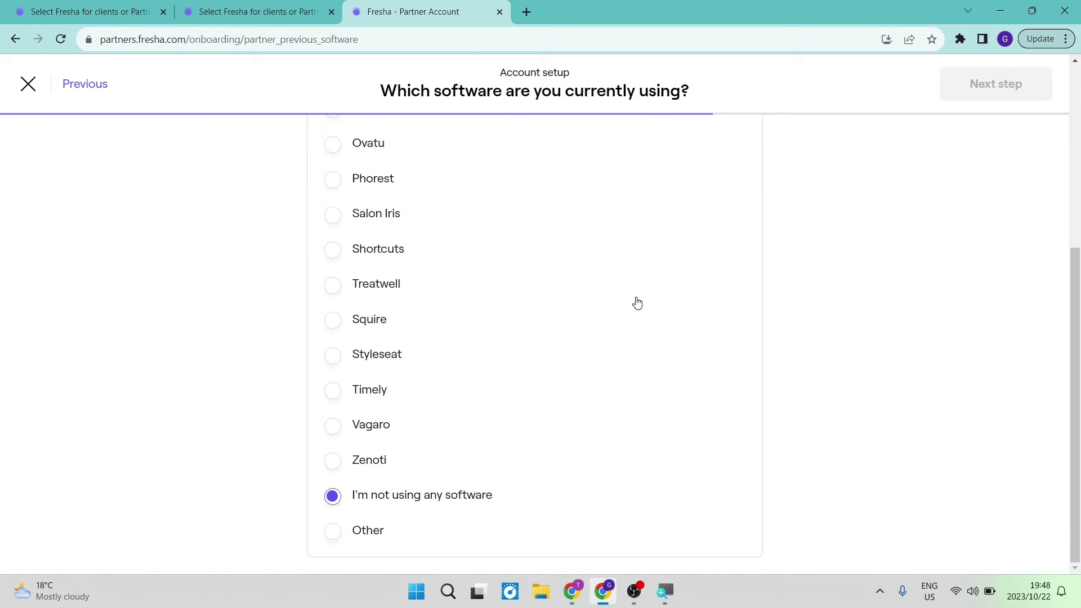
left_click(332, 460)
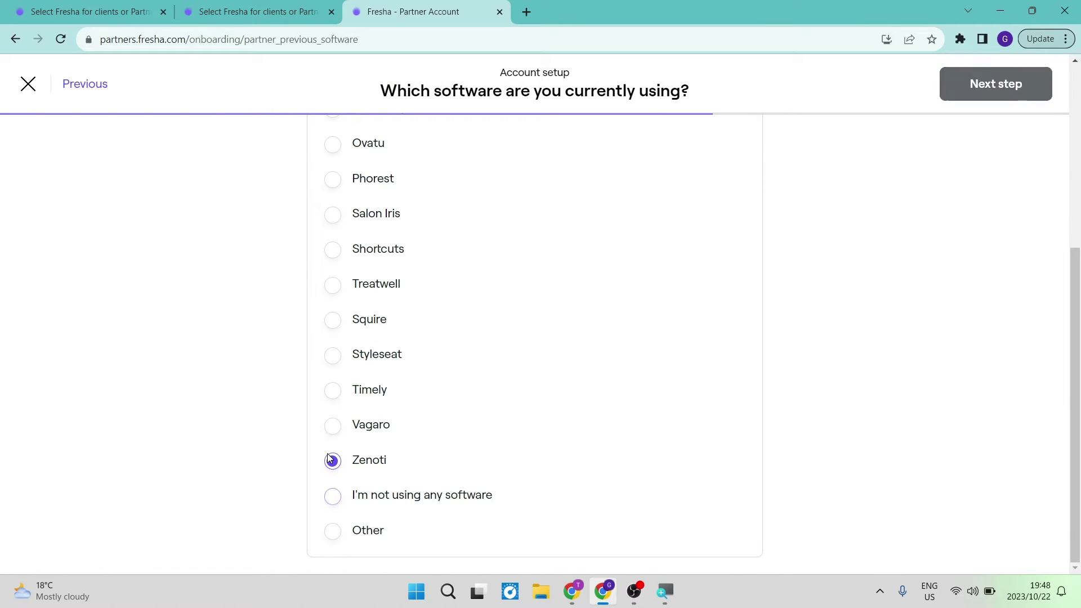
left_click(992, 84)
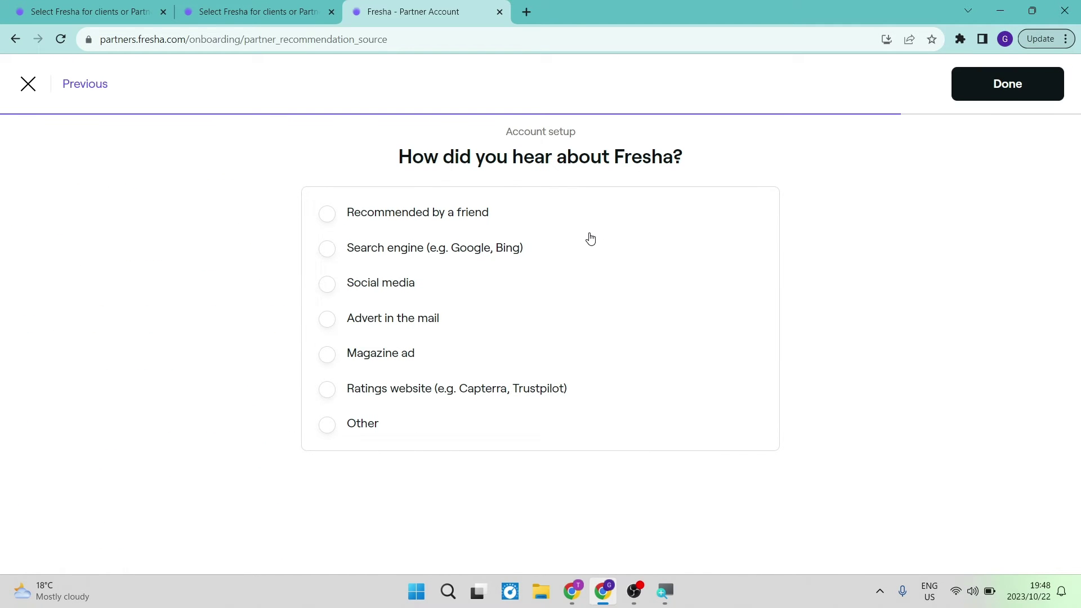
Answer 'Search engine (e.g. Google, Bing)' as the referral source and finish onboarding
left_click(328, 250)
left_click(1005, 89)
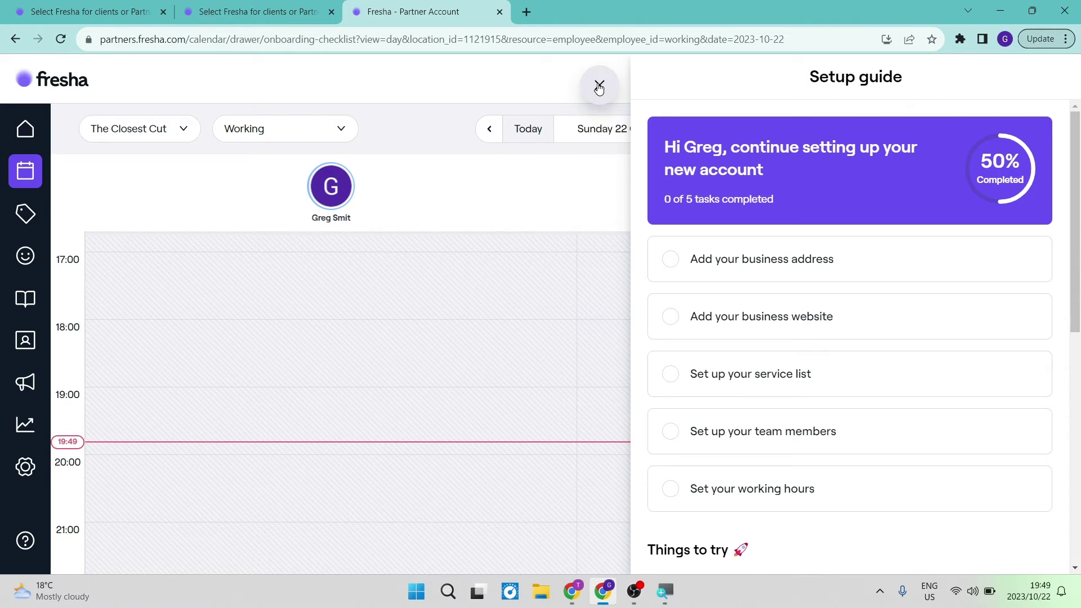
Look over the Setup guide drawer, then close it to reveal the Sunday 22 Oct 2023 calendar
scroll(757, 375, "down", 6)
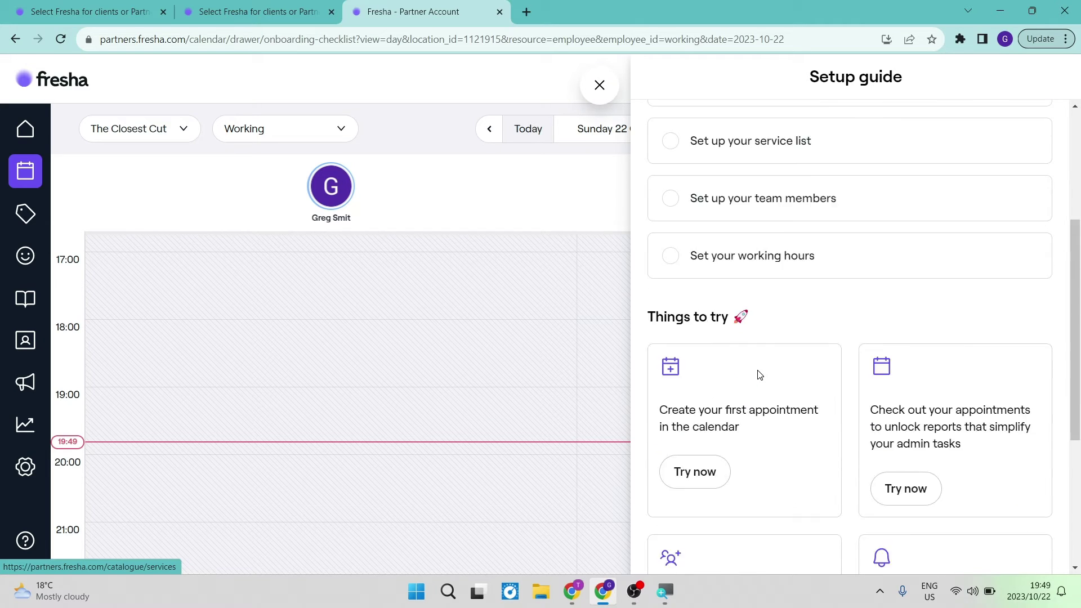
scroll(759, 374, "up", 6)
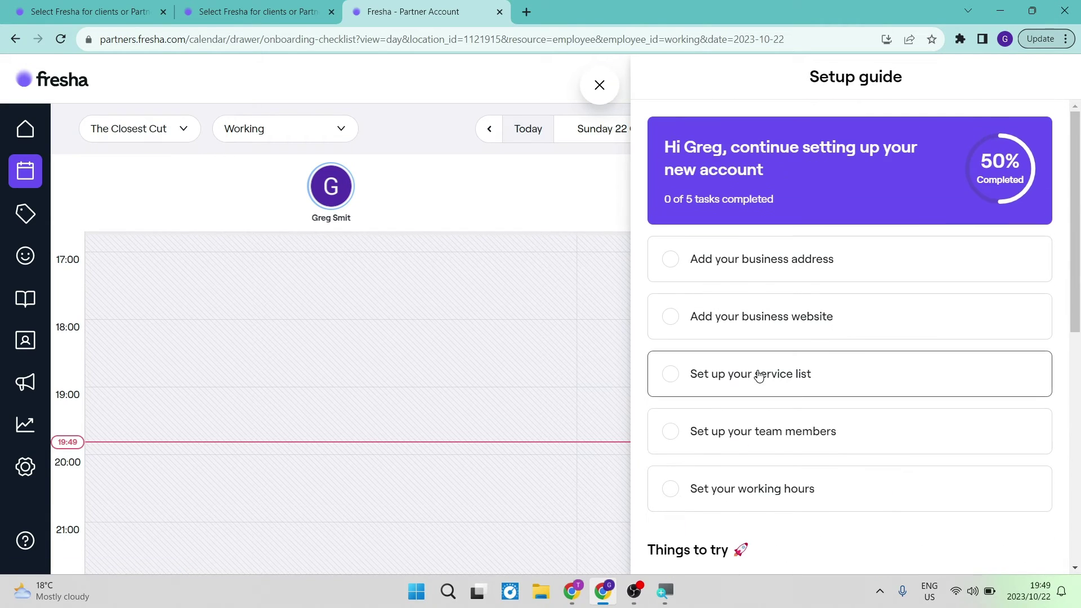
left_click(597, 85)
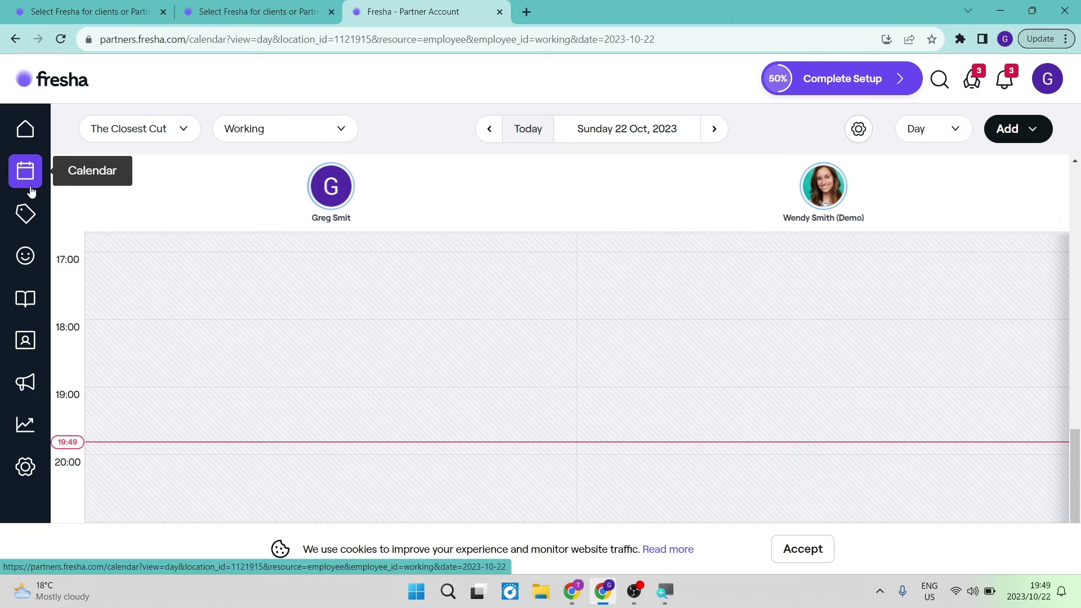
Check The Closest Cut location and Working staff filters without changing them, then go Home
left_click(187, 129)
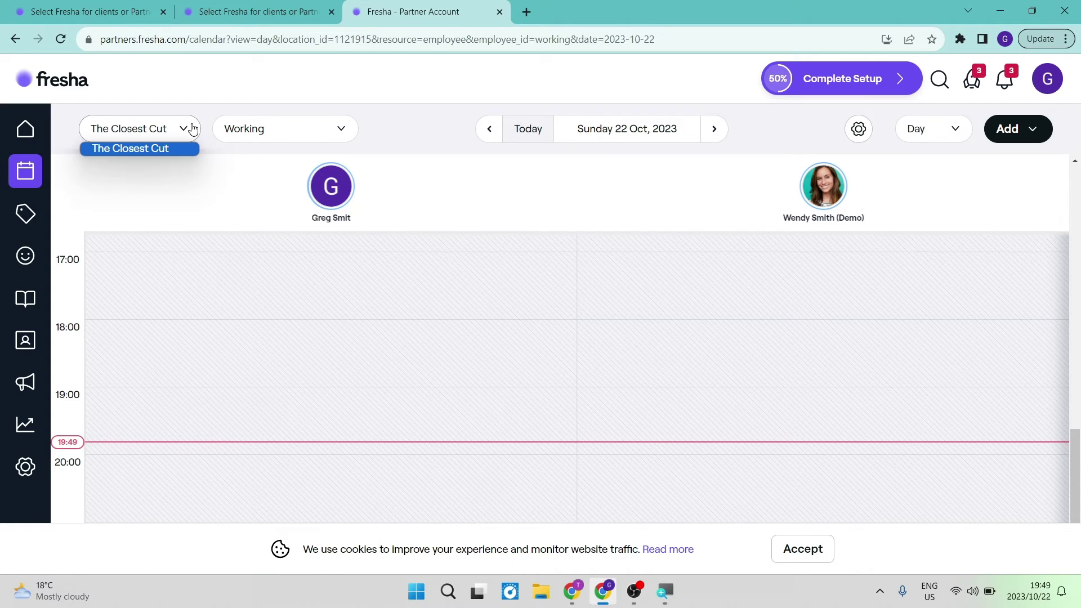
left_click(181, 130)
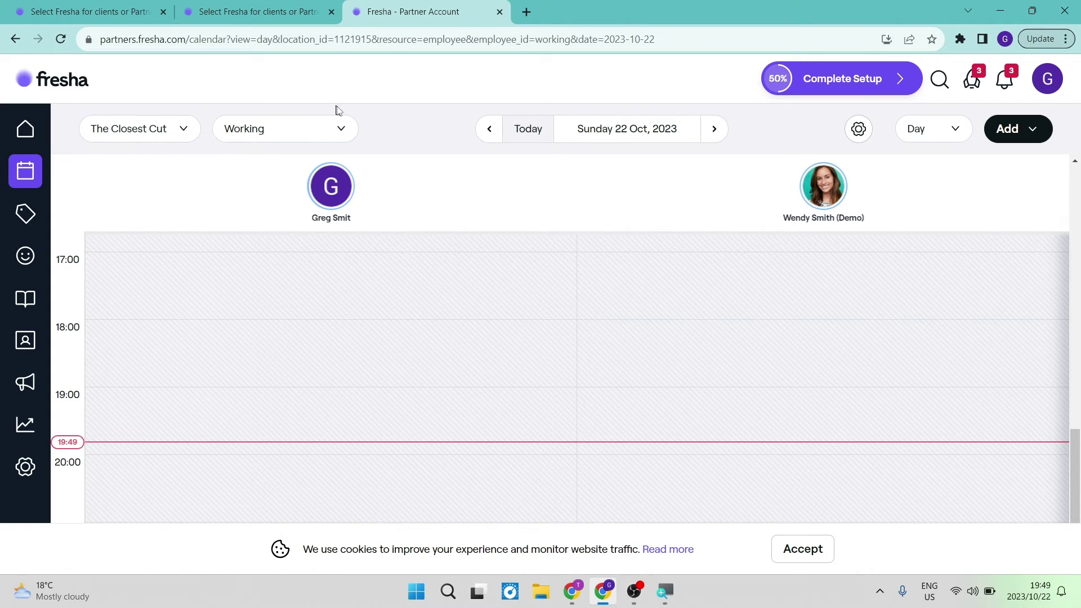
left_click(345, 130)
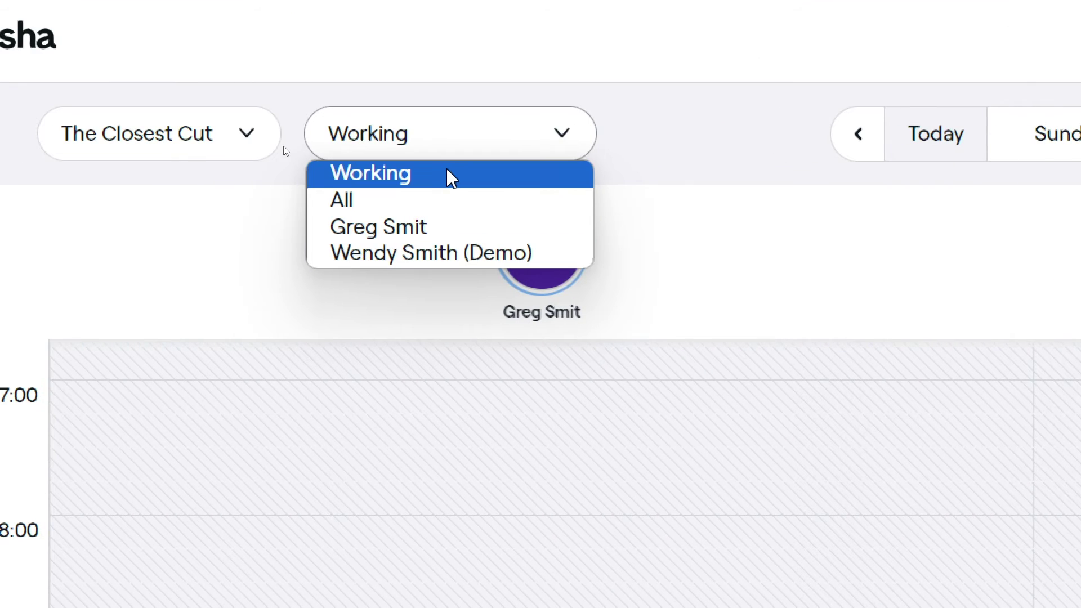
left_click(560, 156)
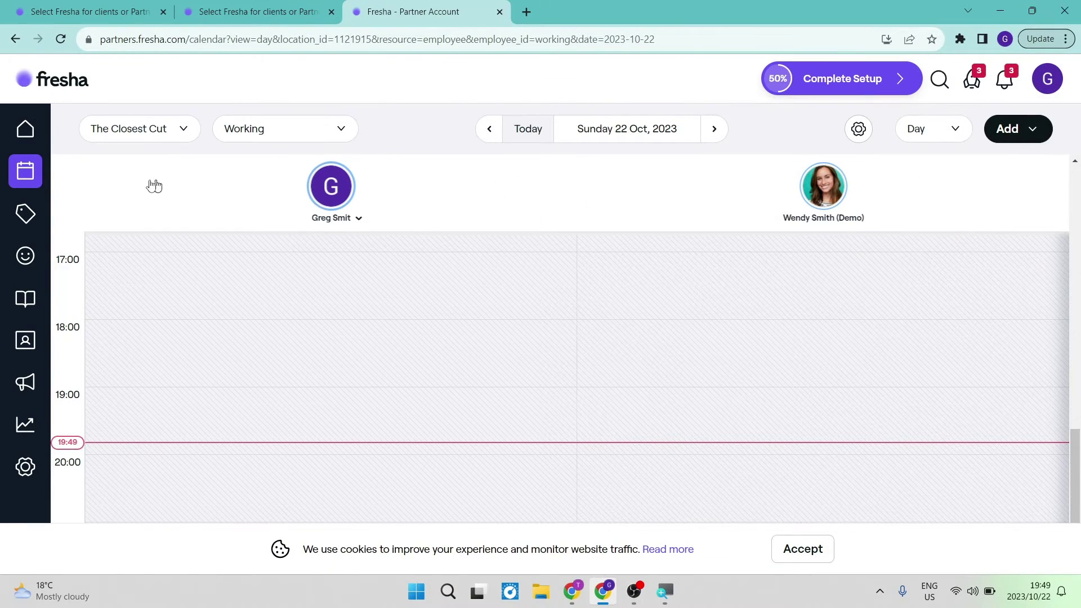
left_click(27, 132)
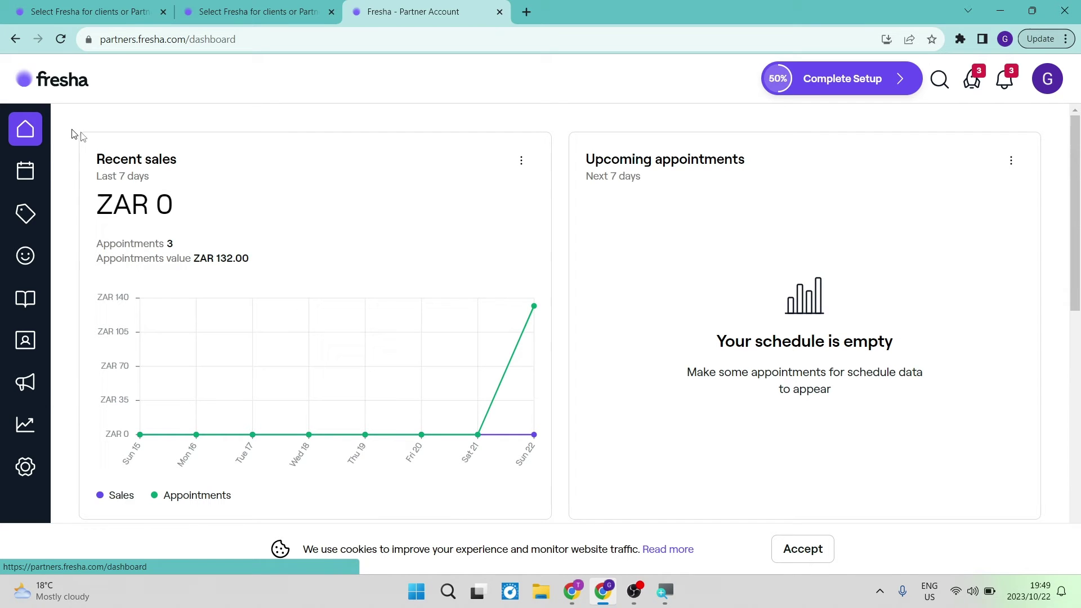
Scroll the dashboard's appointments activity and top services, then return to the day calendar
scroll(674, 176, "down", 5)
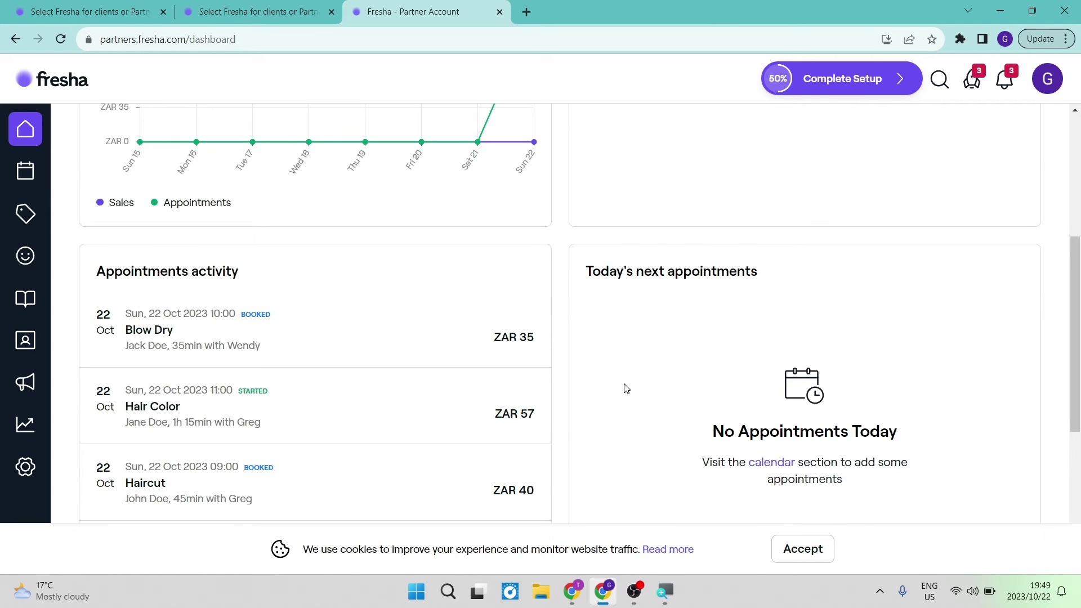
scroll(627, 389, "down", 5)
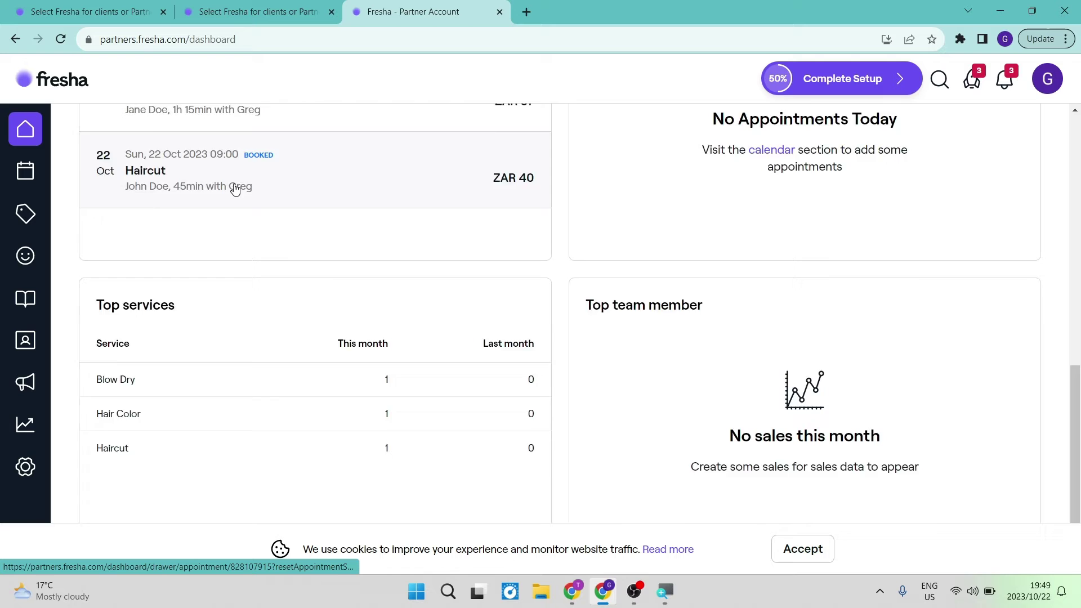
scroll(235, 188, "up", 10)
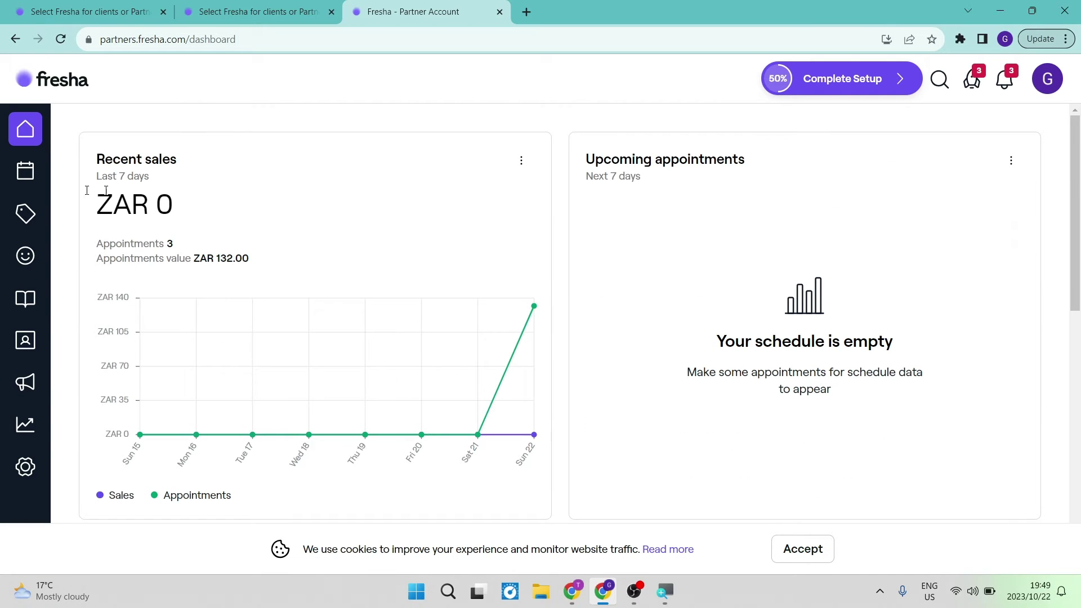
left_click(32, 170)
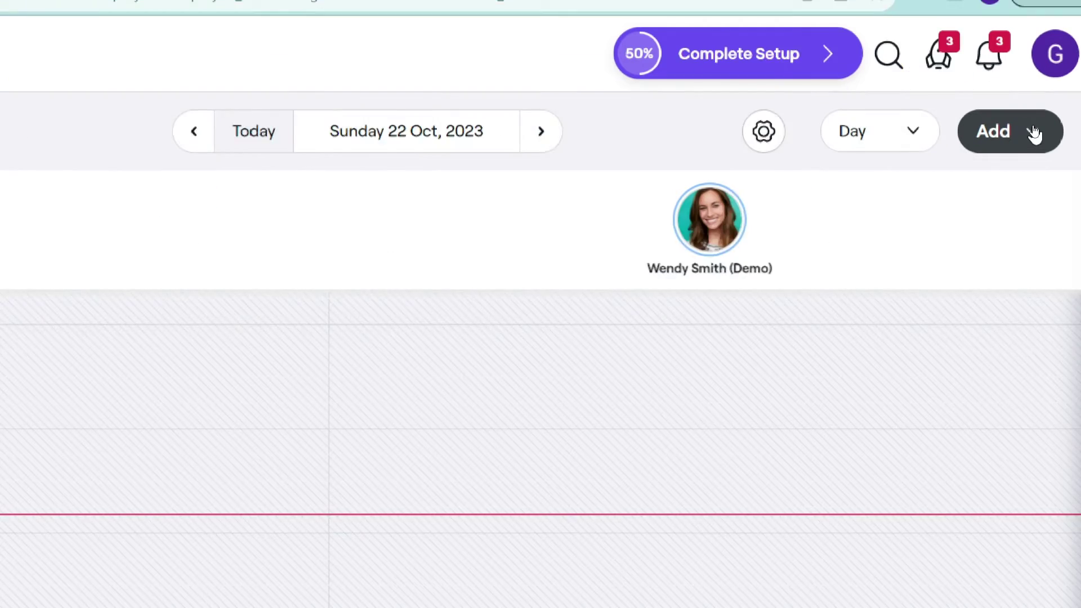
Start a new appointment from the Add menu at the top right of the calendar
left_click(1033, 129)
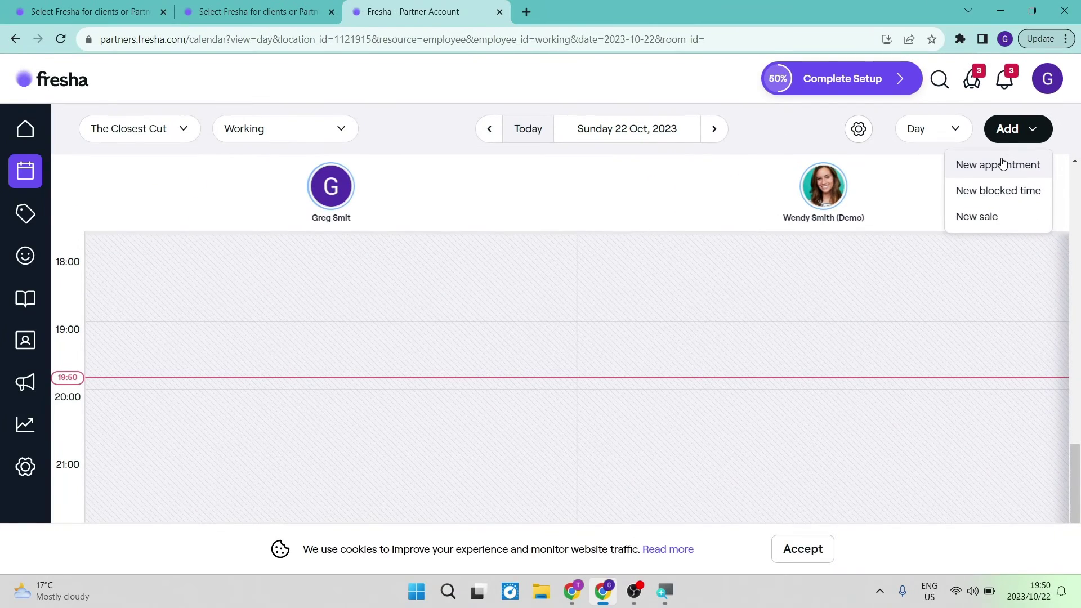
left_click(973, 204)
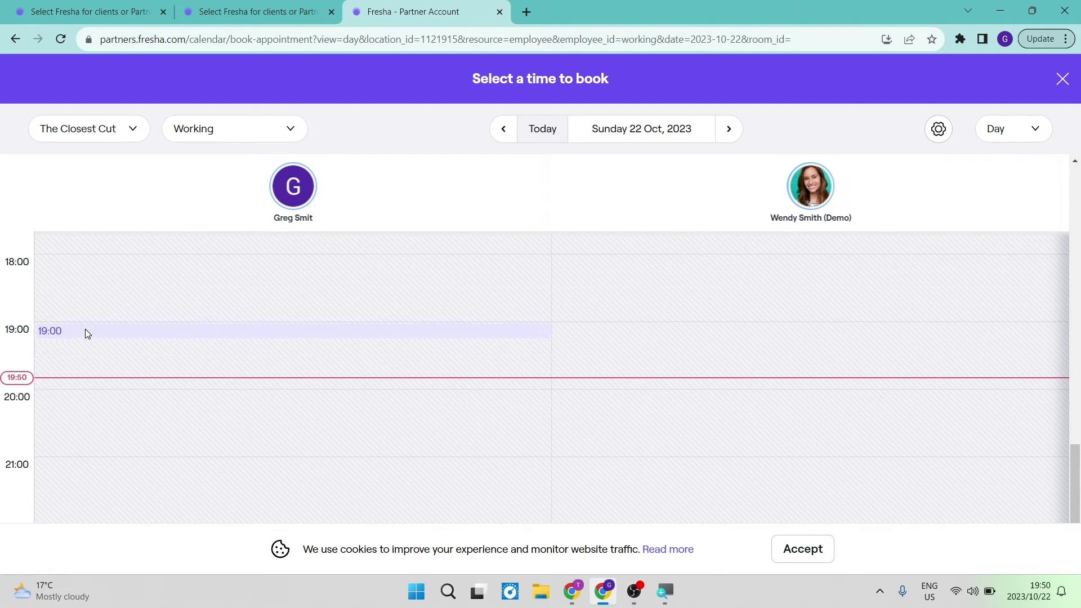
Pick the first team member's 18:00 slot, keeping the date at Sunday 22 Oct 2023
left_click(103, 259)
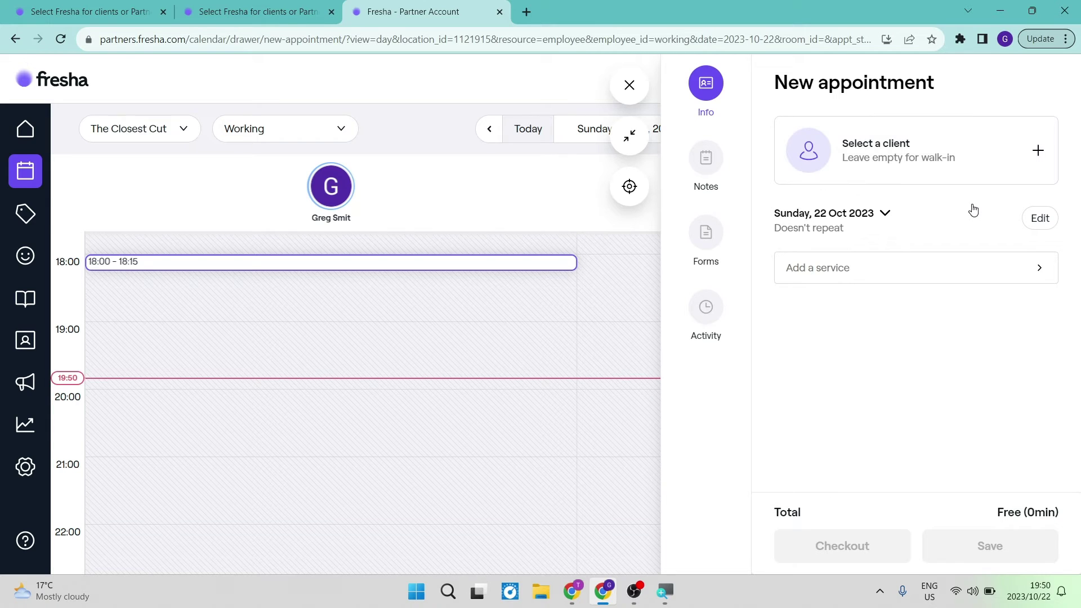
left_click(882, 221)
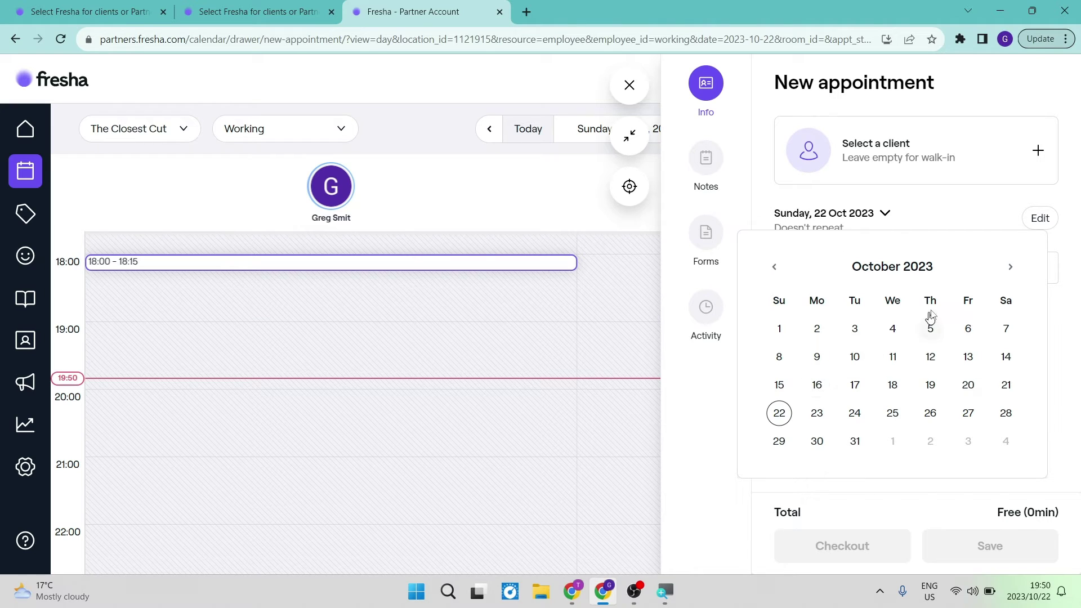
left_click(885, 221)
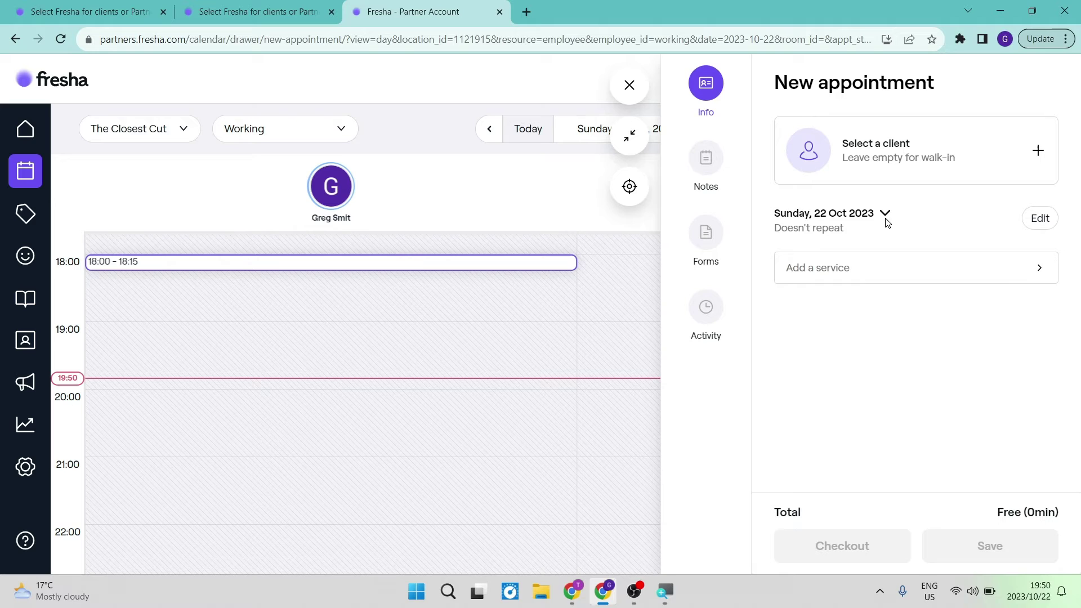
Add the Haircut service to a walk-in 18:00–18:45 appointment and save it
left_click(891, 279)
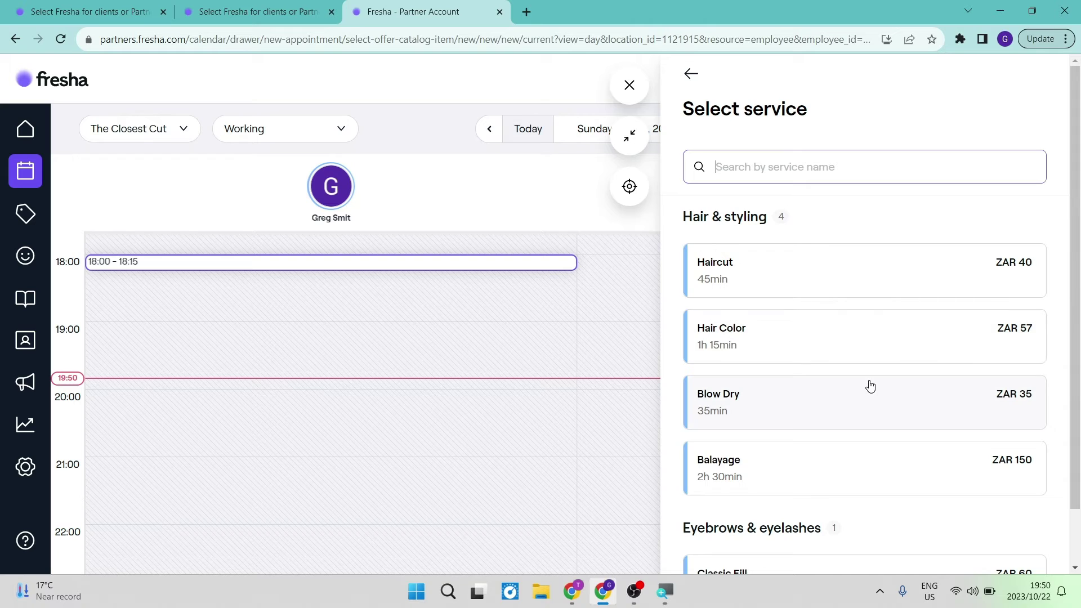
scroll(869, 386, "down", 2)
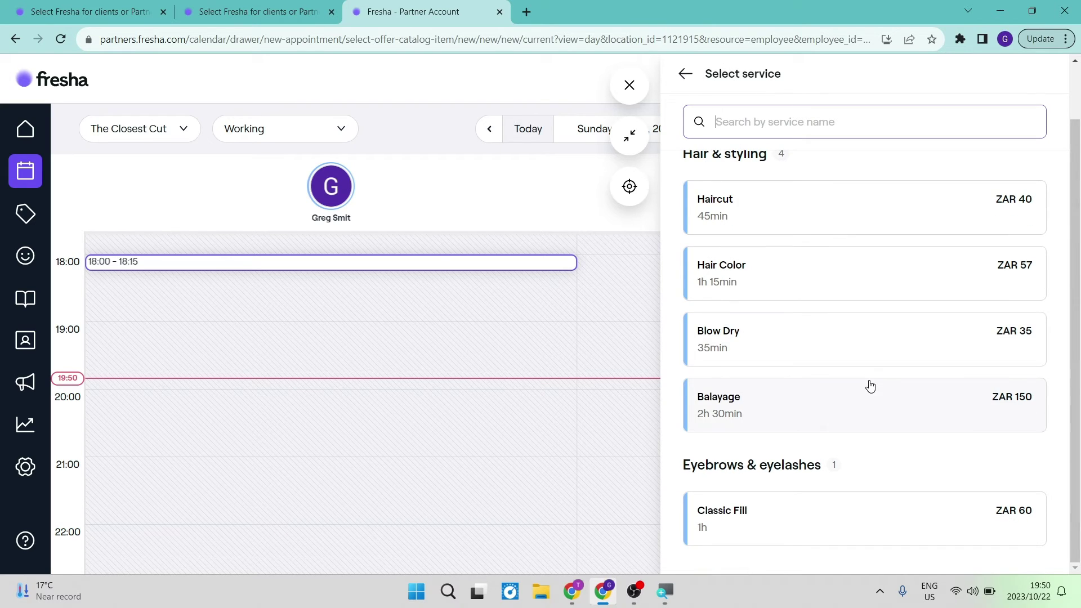
scroll(869, 218, "up", 2)
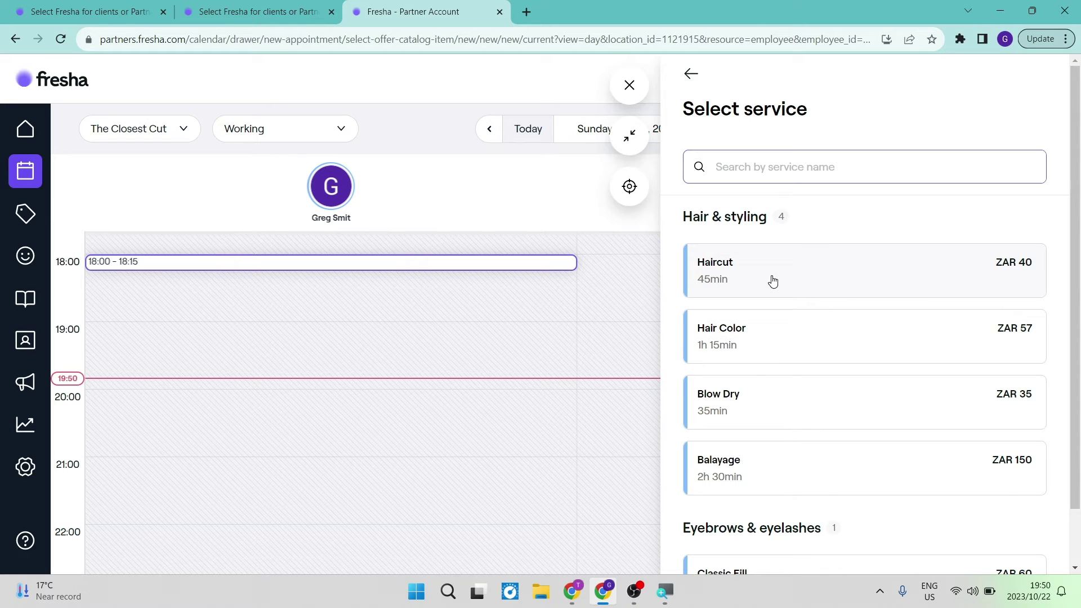
left_click(691, 75)
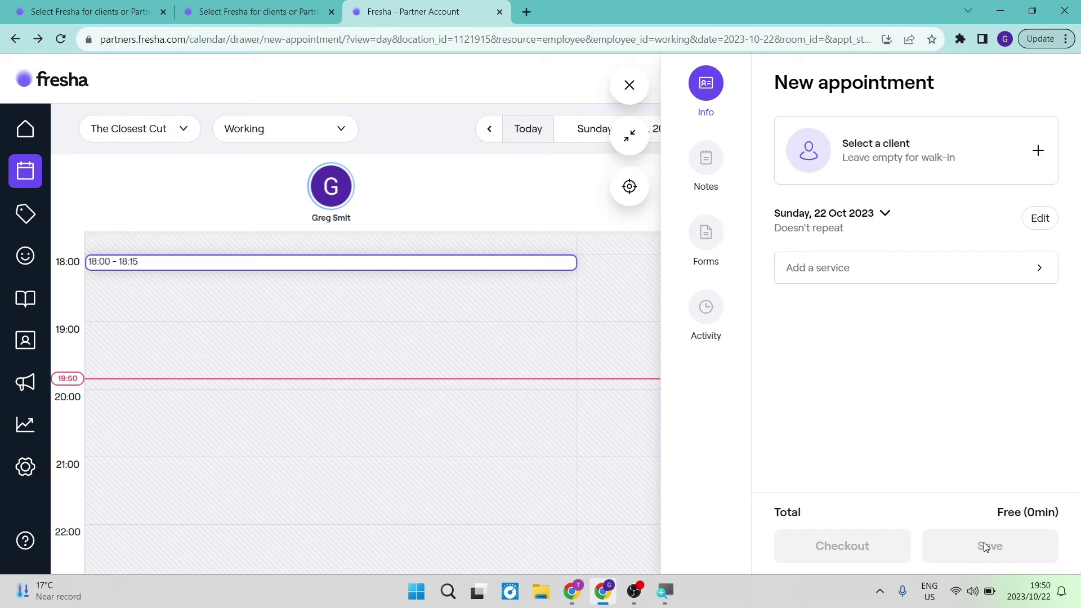
left_click(900, 273)
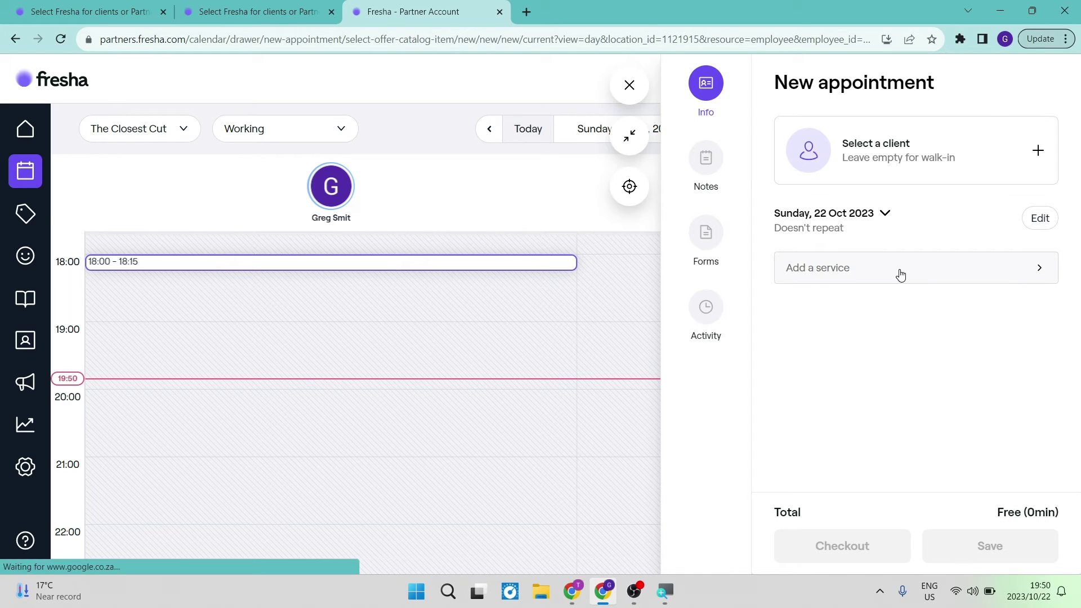
left_click(803, 284)
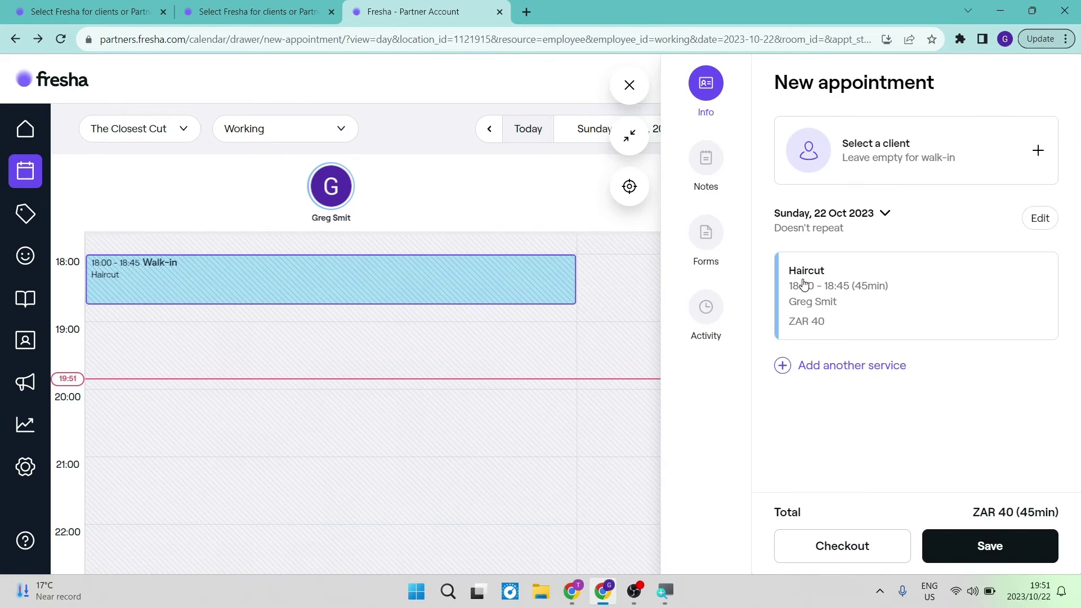
left_click(976, 546)
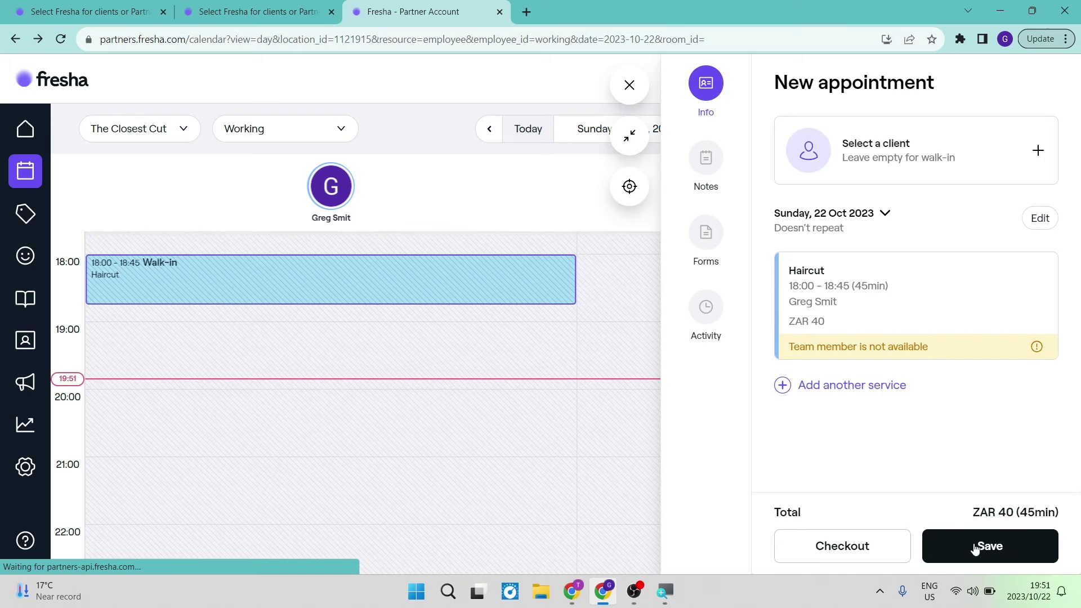
Move the walk-in Haircut block from 18:00 down to 19:05–19:50
mouse_move(335, 289)
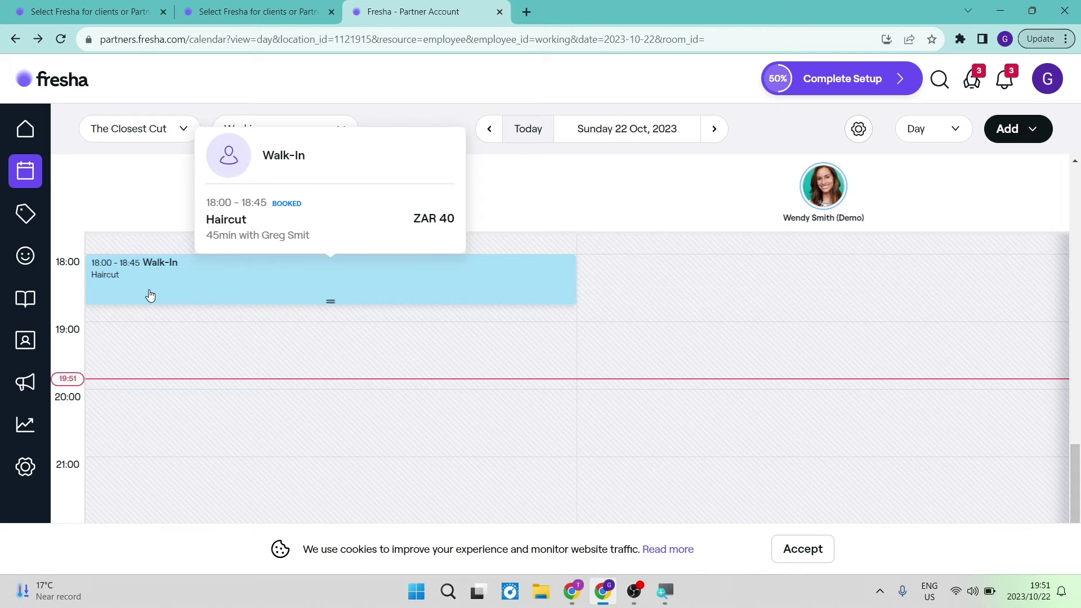
left_click_drag(150, 295, 150, 367)
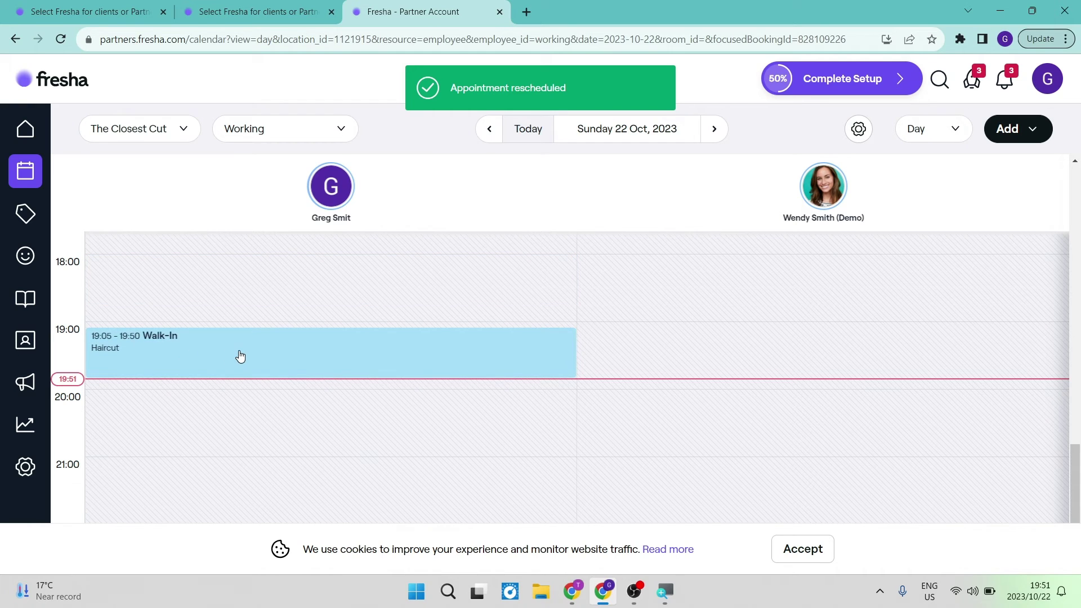
mouse_move(217, 367)
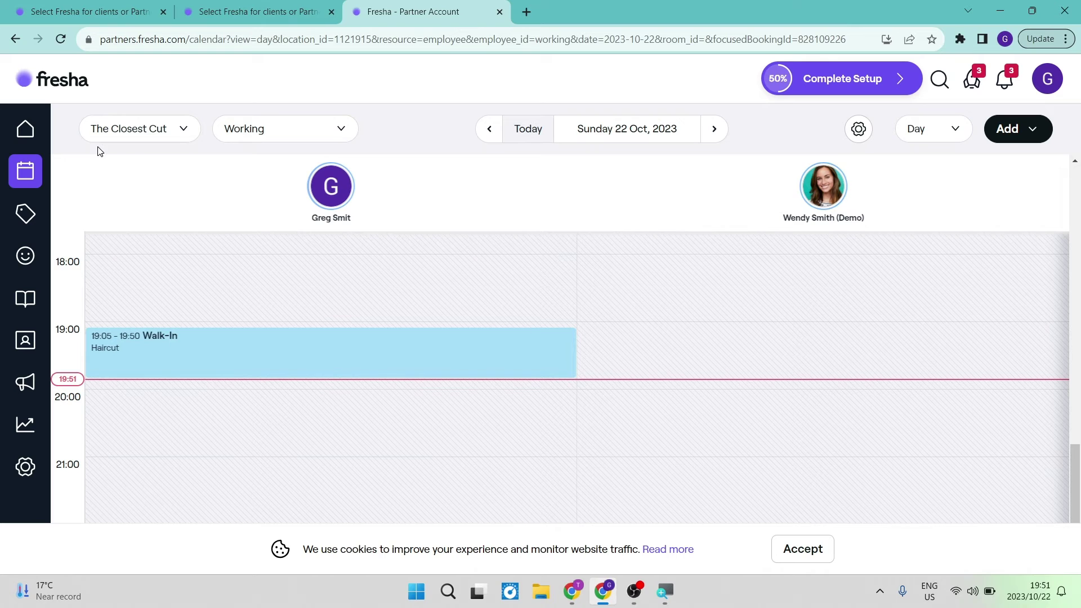
Go to Sales > New sale using the tag icon in the sidebar
left_click(19, 213)
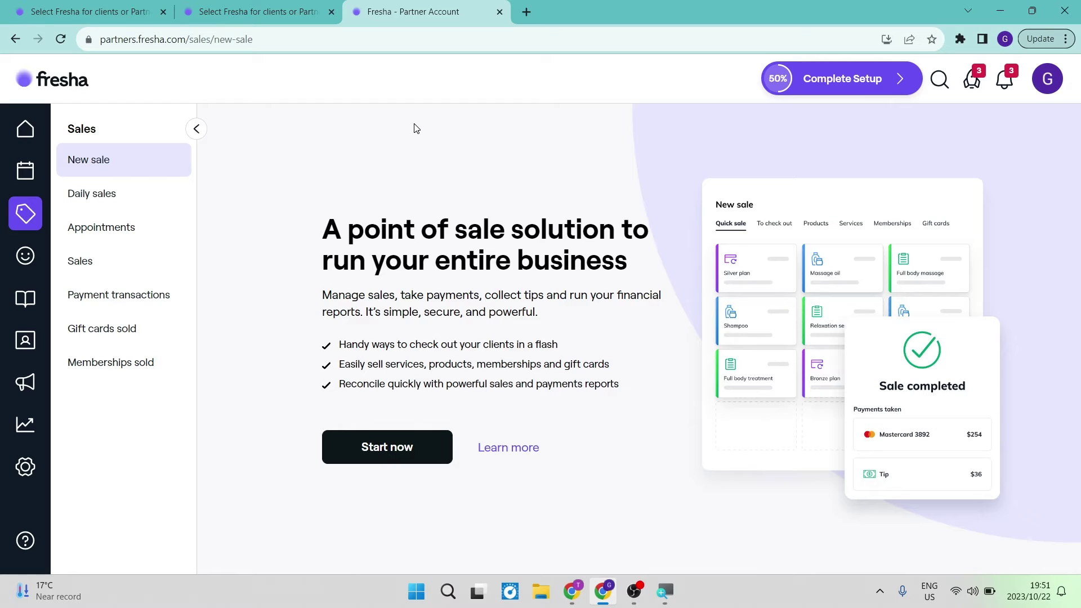
View the Clients list of 3 clients and check its Options menu without choosing anything
left_click(33, 257)
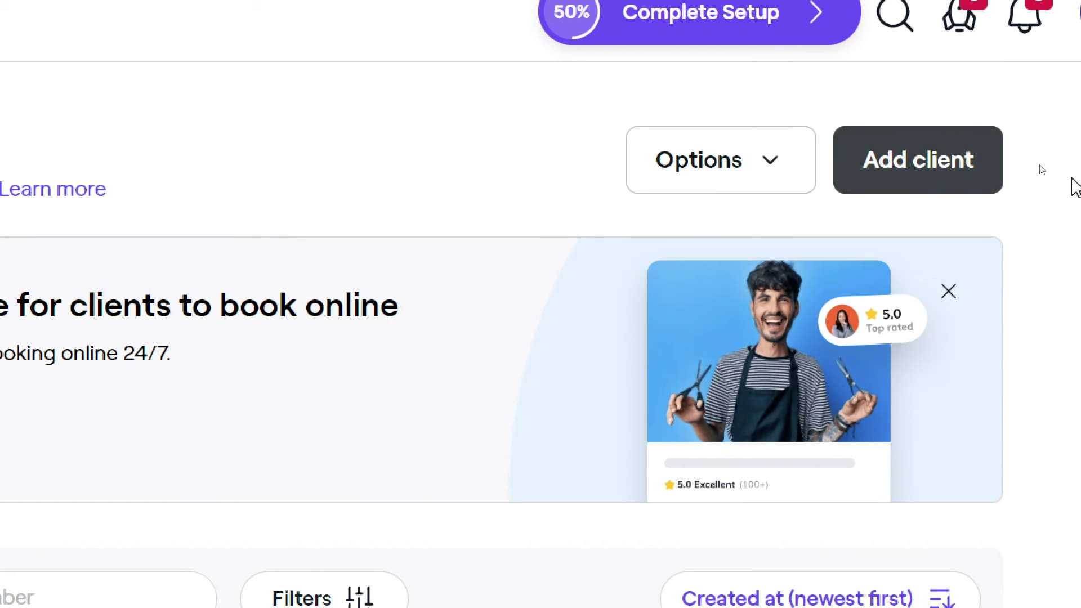
left_click(718, 164)
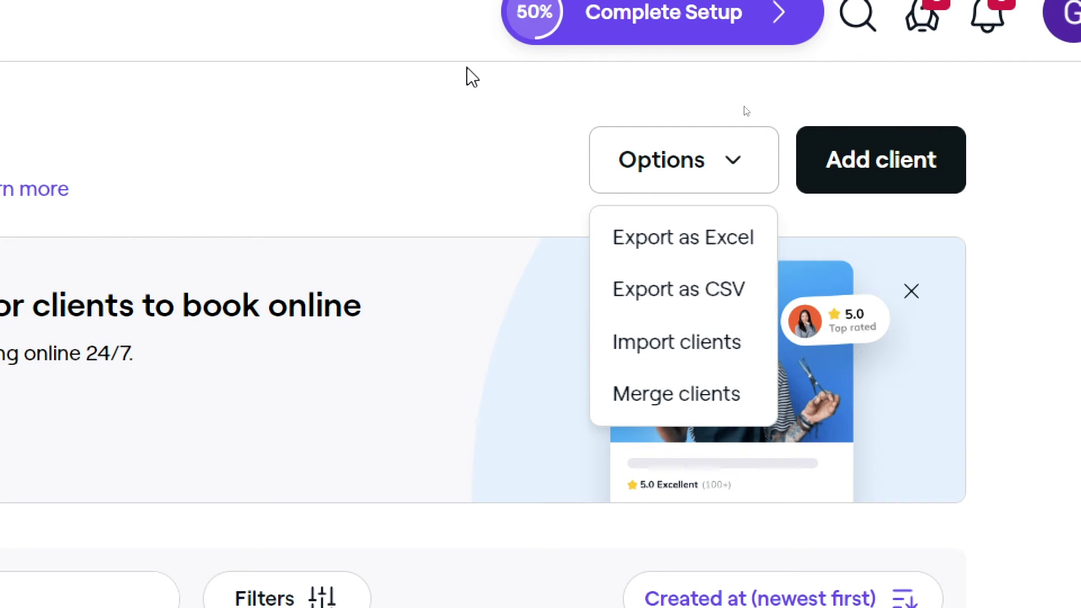
left_click(464, 147)
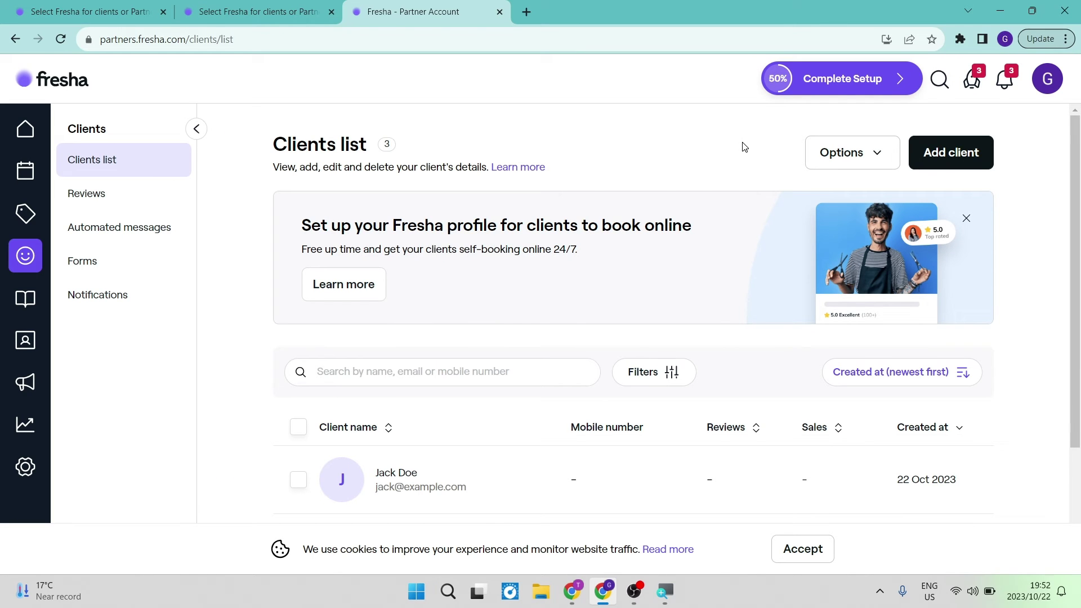
scroll(607, 194, "down", 3)
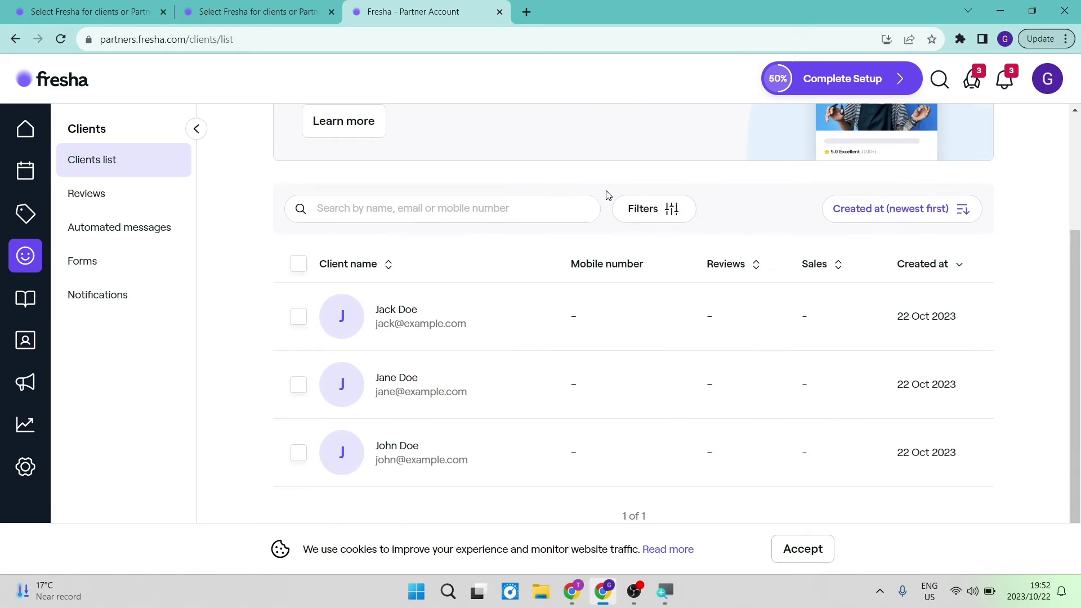
scroll(608, 195, "up", 3)
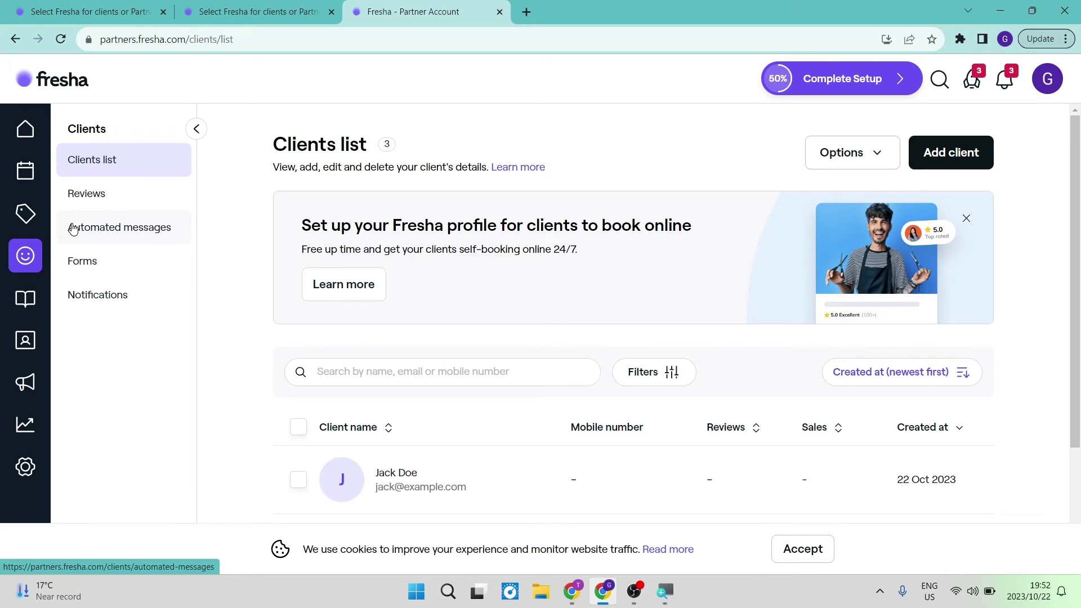
Show Catalogue > Services listing Haircut, Hair Color, Blow Dry and Balayage
left_click(28, 297)
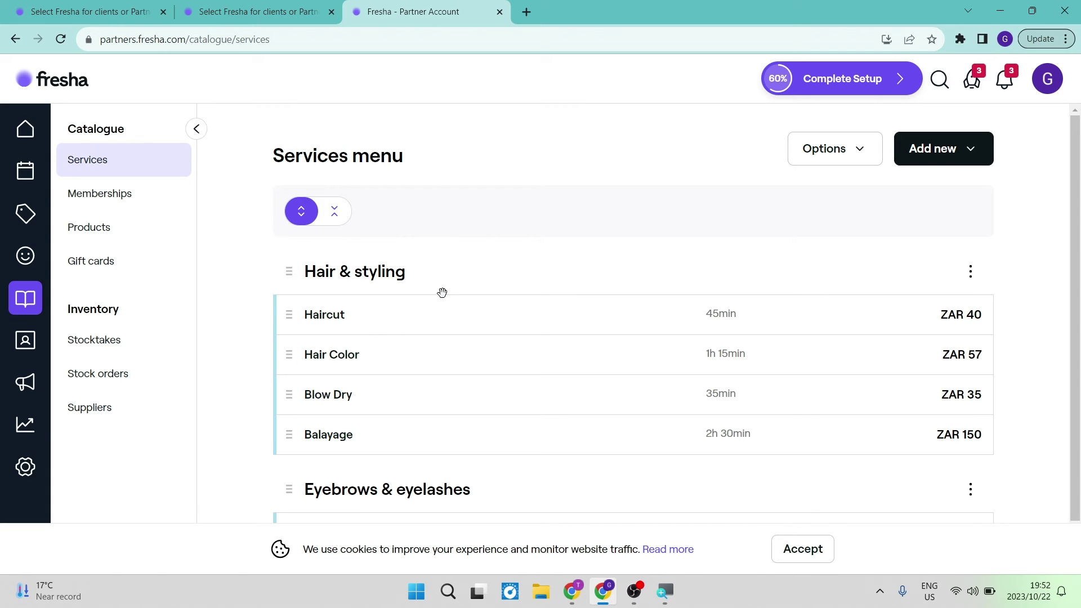
scroll(448, 321, "down", 1)
scroll(449, 321, "up", 1)
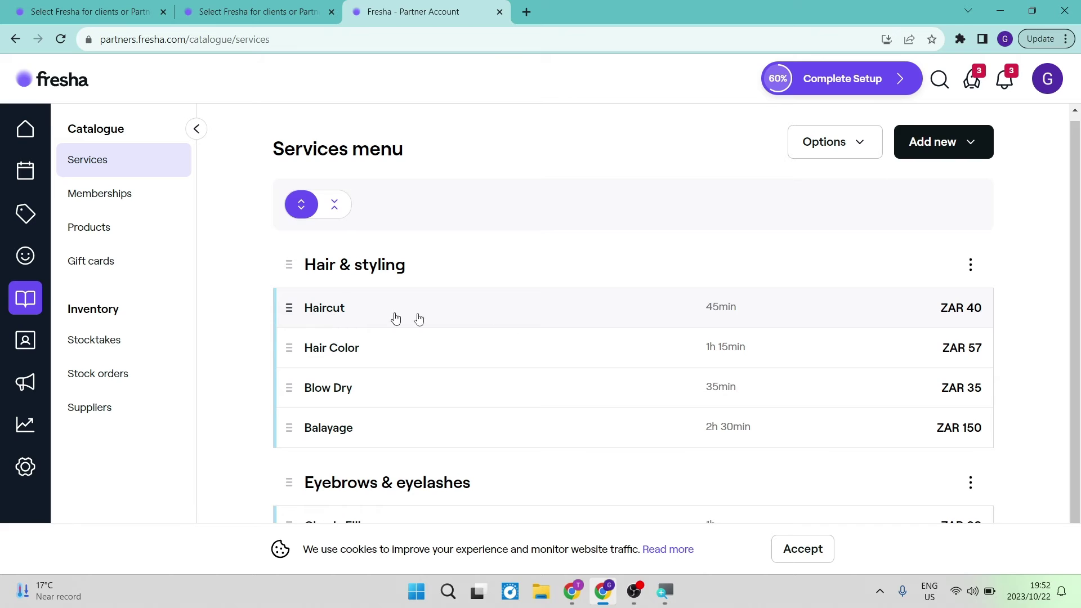
Open the Haircut service for editing and review its name and Women's Haircut type
left_click(488, 319)
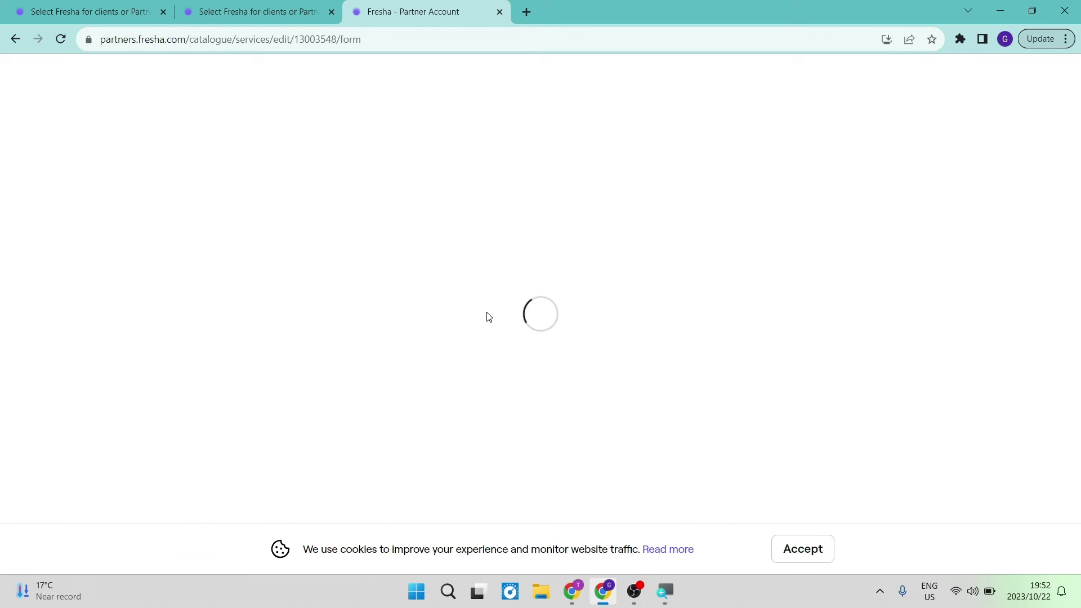
scroll(487, 317, "down", 1)
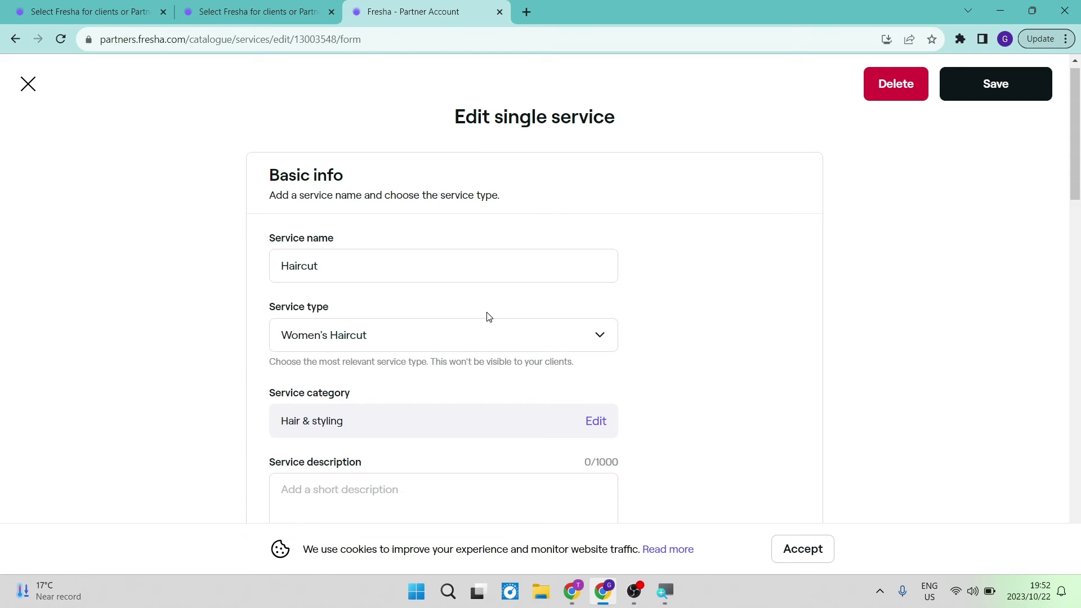
scroll(488, 317, "up", 1)
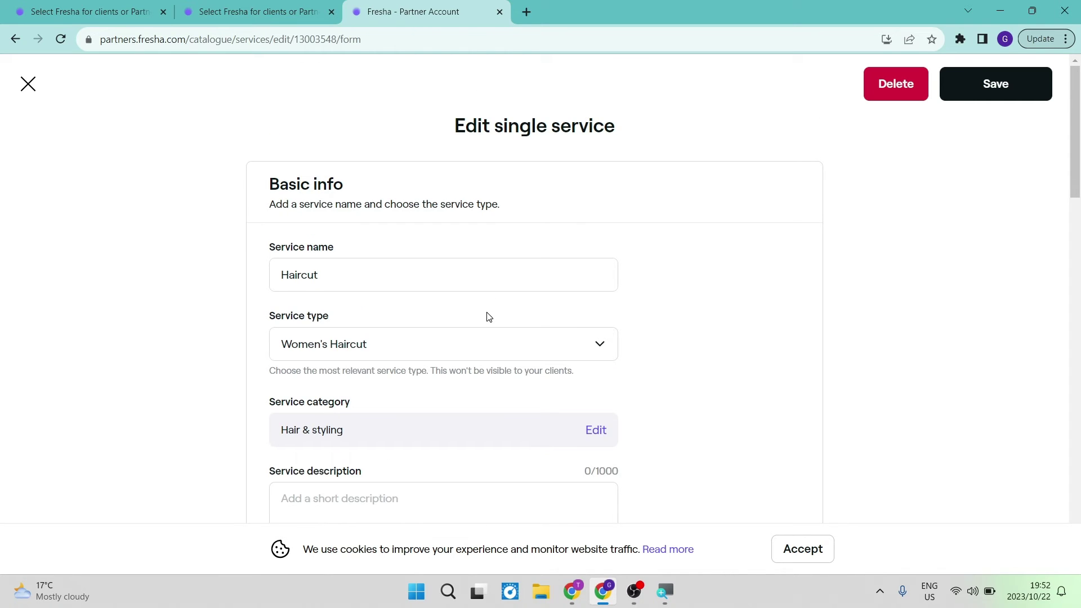
scroll(487, 317, "down", 1)
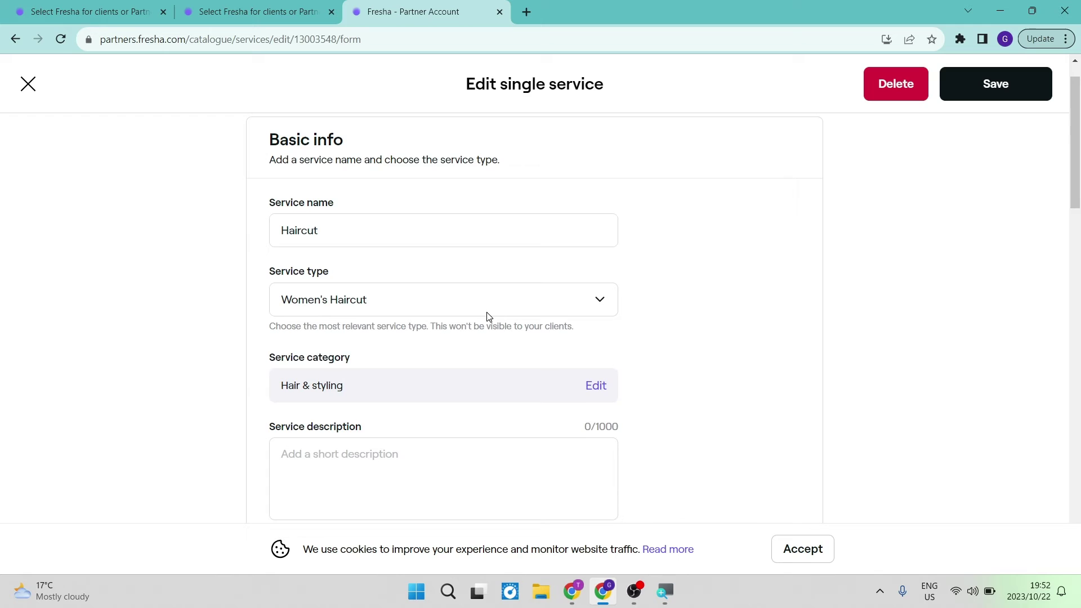
scroll(484, 316, "up", 1)
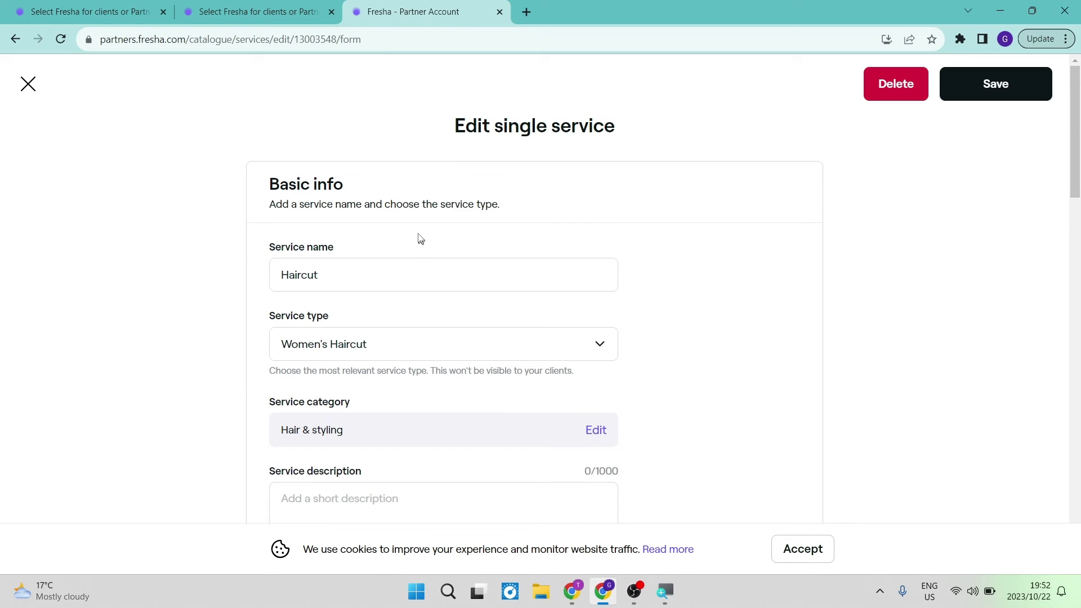
left_click(437, 263)
scroll(439, 280, "down", 3)
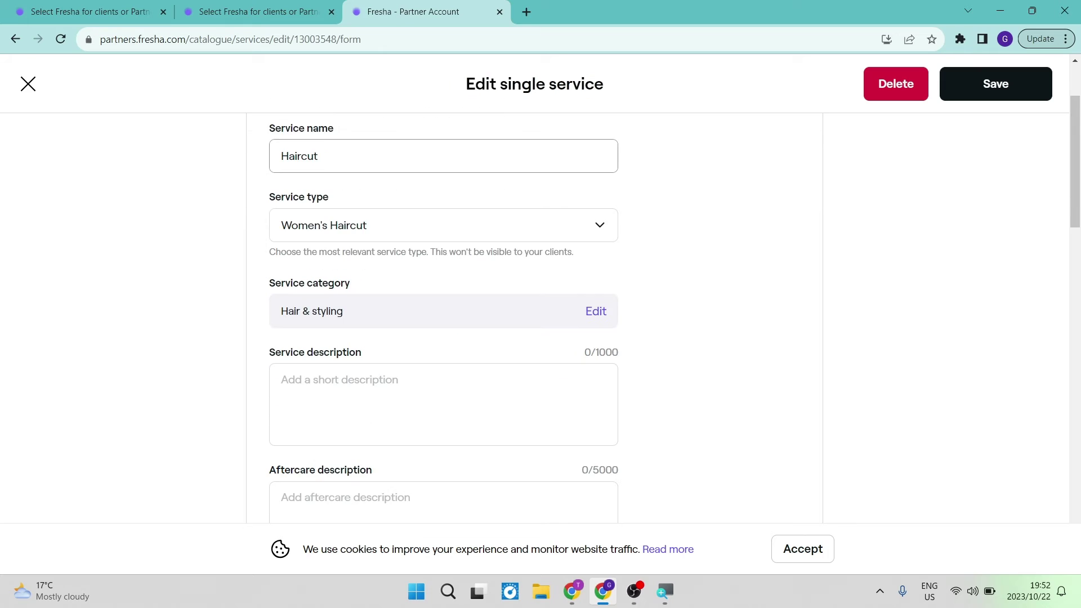
left_click(450, 215)
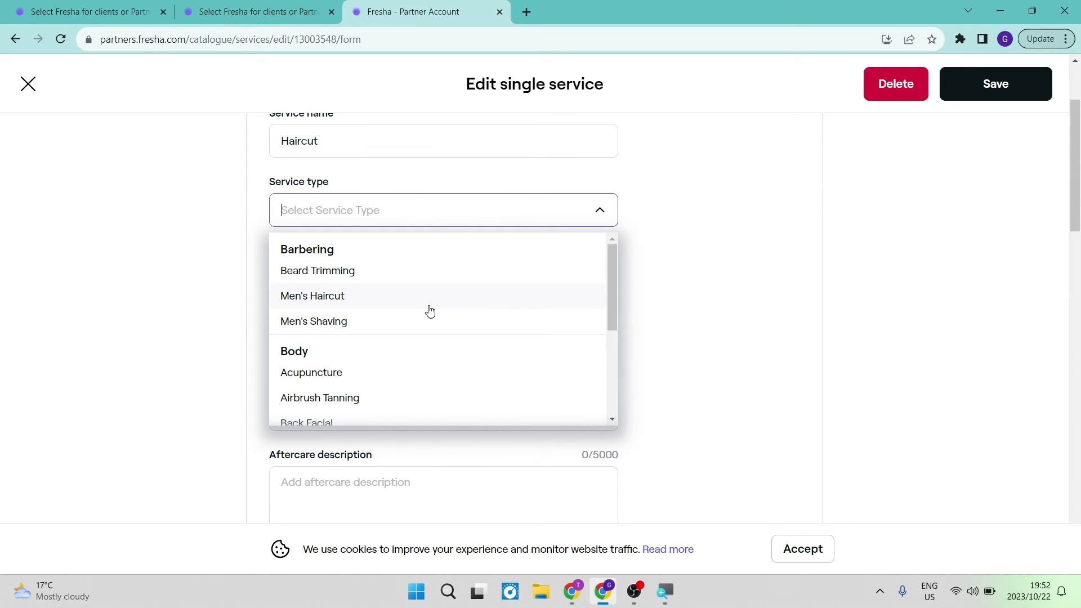
left_click(232, 231)
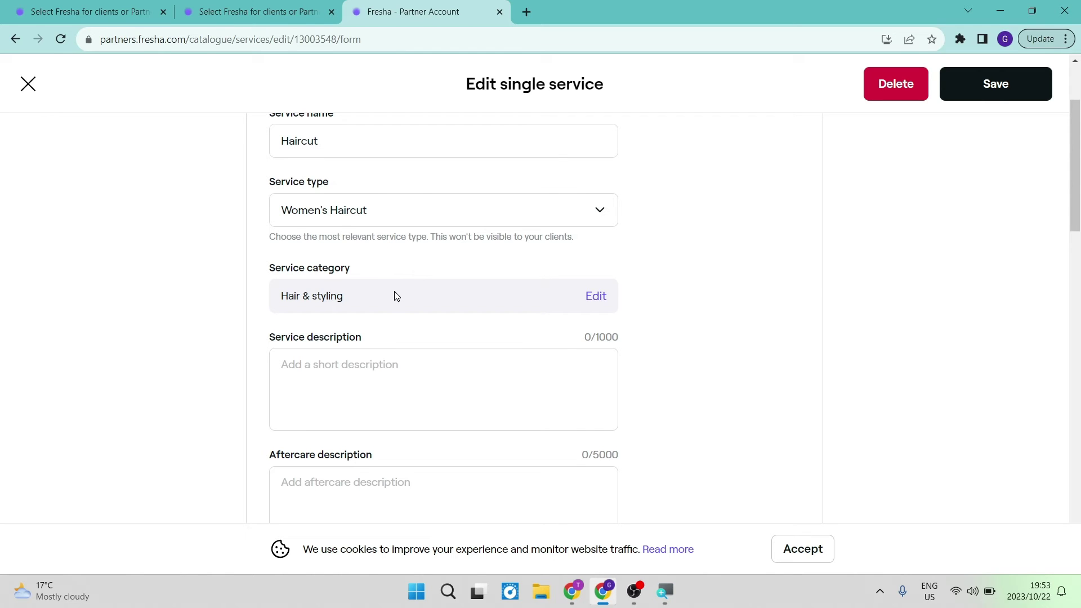
Make the service available to Females only instead of Everyone
scroll(397, 296, "down", 3)
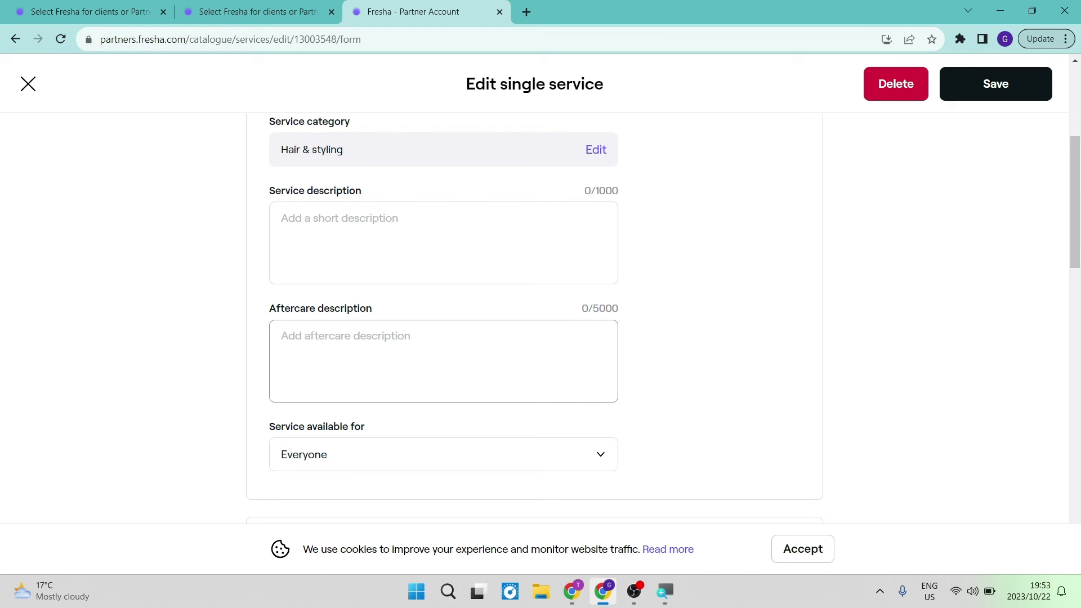
scroll(437, 338, "up", 3)
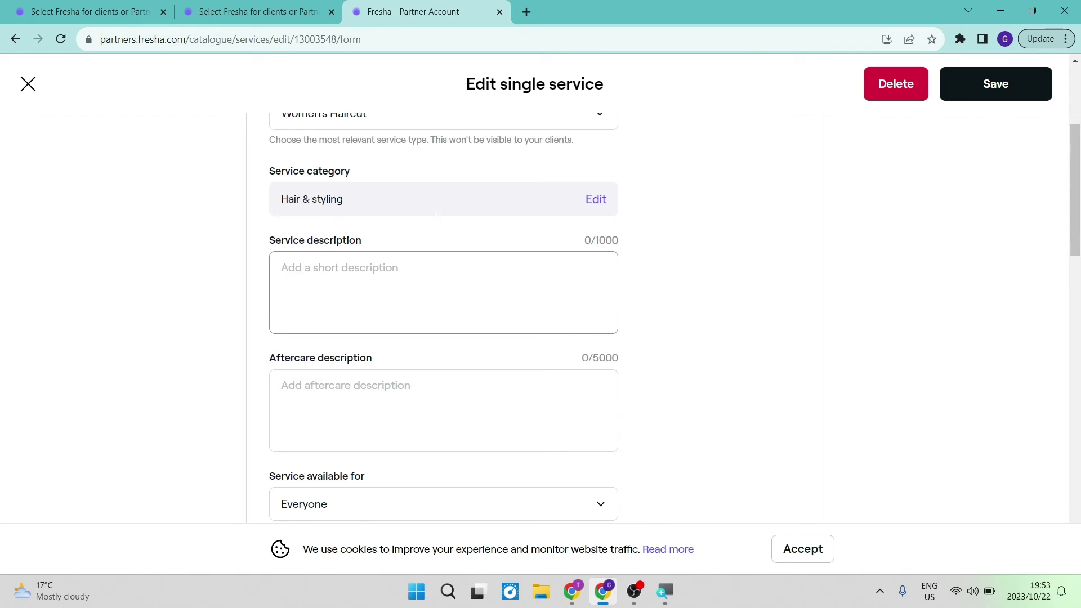
scroll(437, 253, "down", 3)
scroll(438, 242, "down", 2)
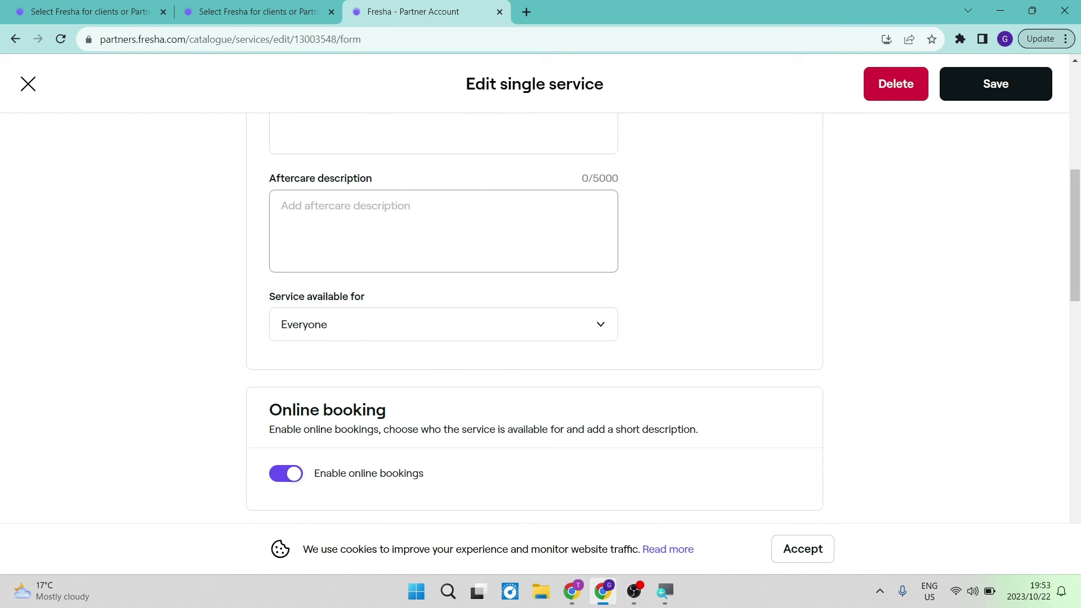
left_click(417, 335)
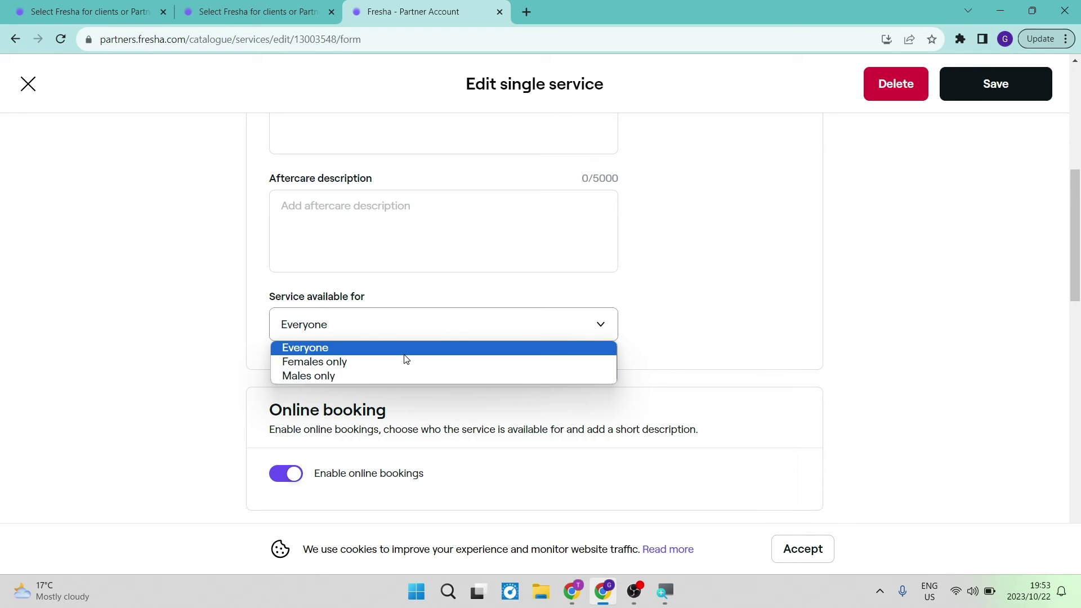
left_click(405, 348)
scroll(410, 272, "up", 6)
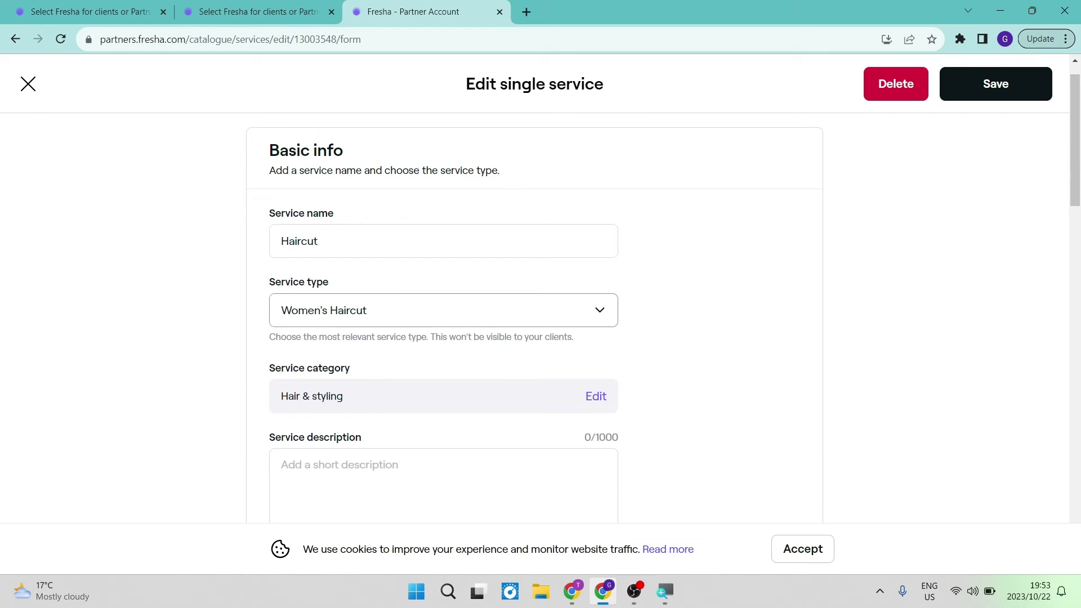
scroll(304, 310, "down", 8)
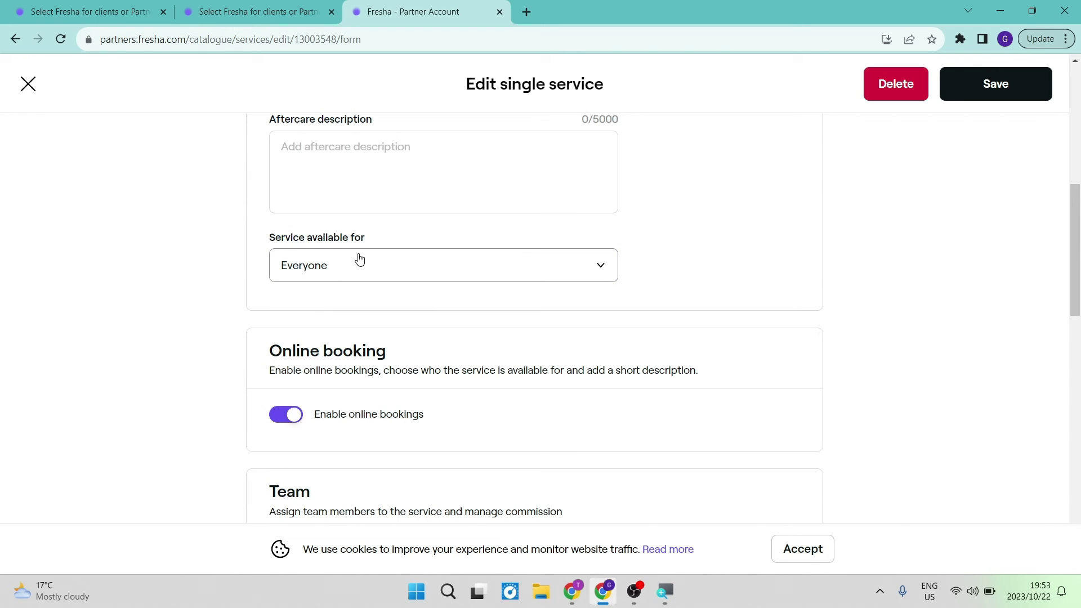
left_click(360, 259)
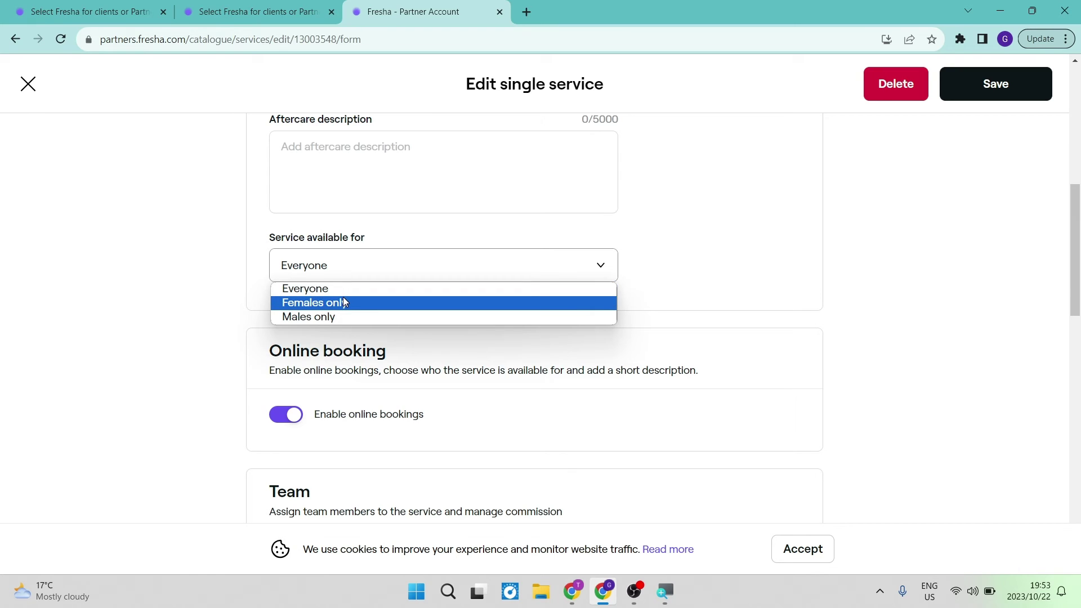
left_click(345, 302)
Check the aftercare description, then confirm both team members and team member commission are on
scroll(345, 302, "down", 3)
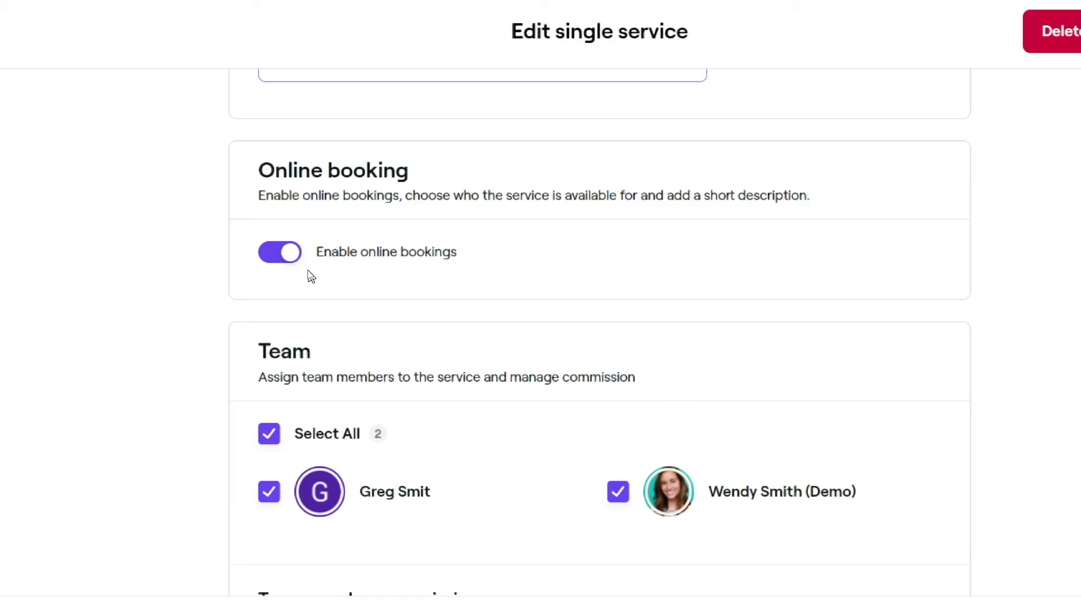
scroll(769, 31, "up", 1)
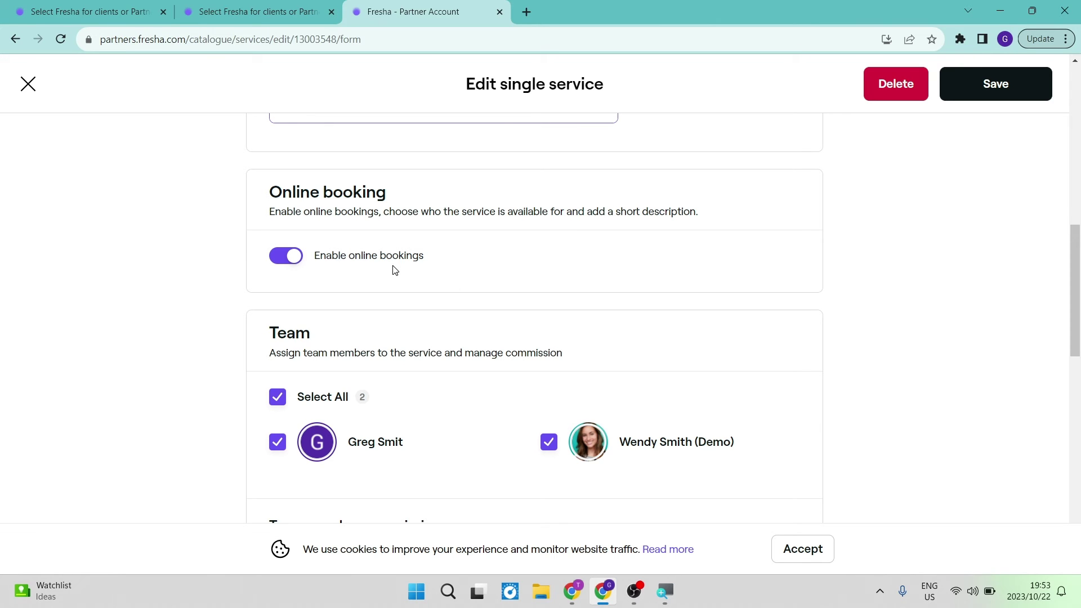
scroll(347, 173, "up", 3)
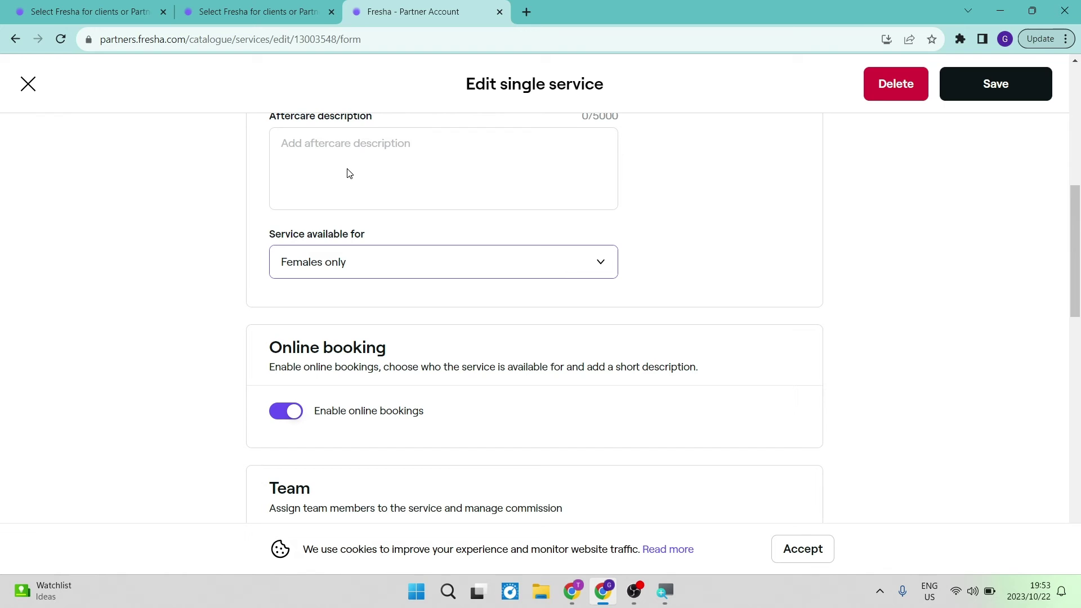
left_click(347, 173)
scroll(347, 173, "up", 5)
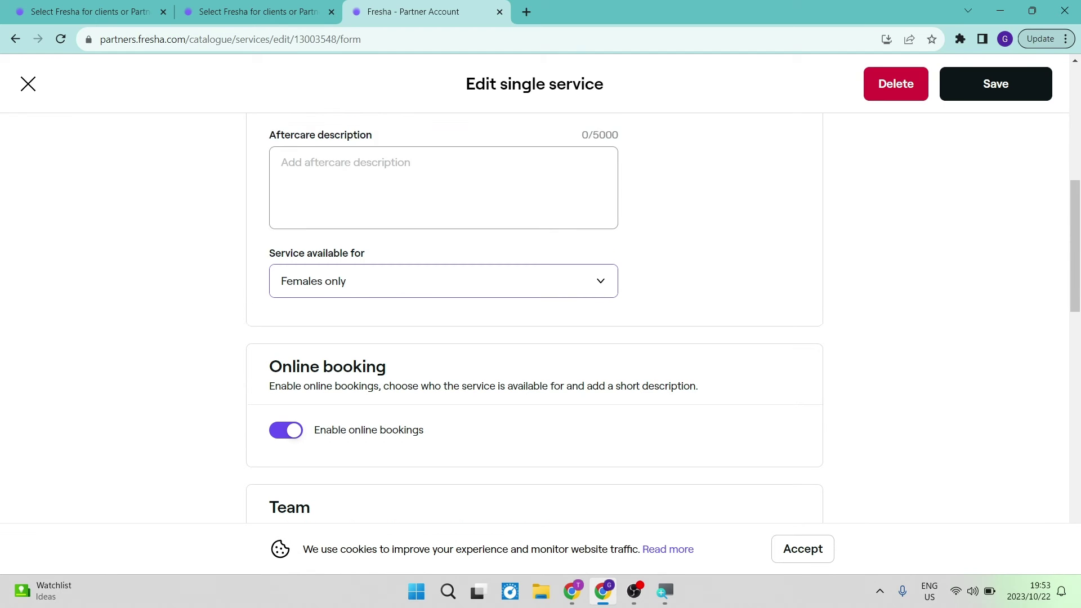
scroll(347, 173, "down", 7)
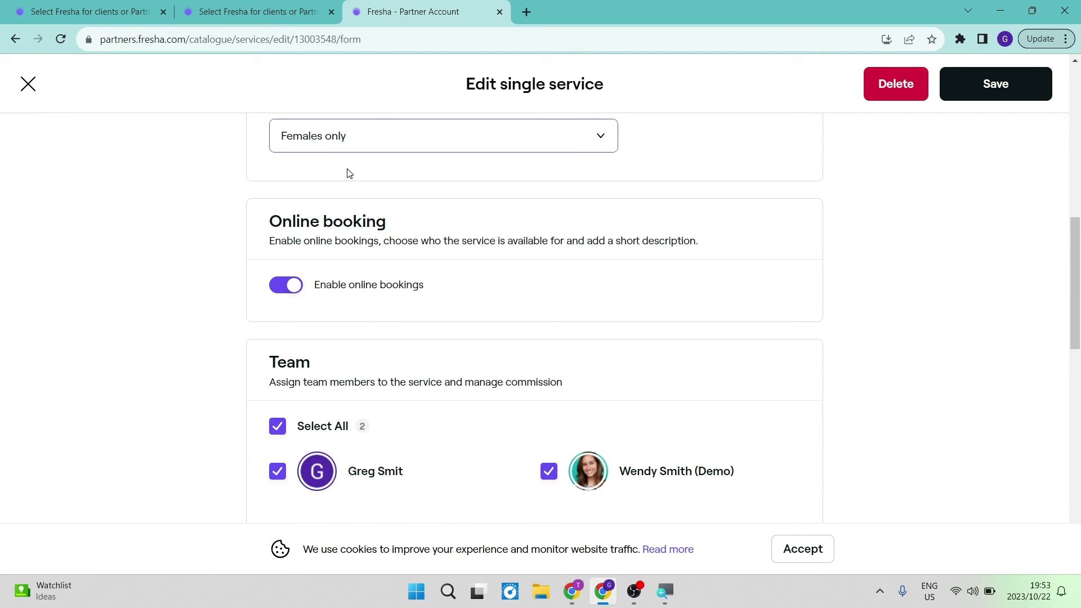
scroll(347, 174, "down", 2)
scroll(294, 292, "down", 2)
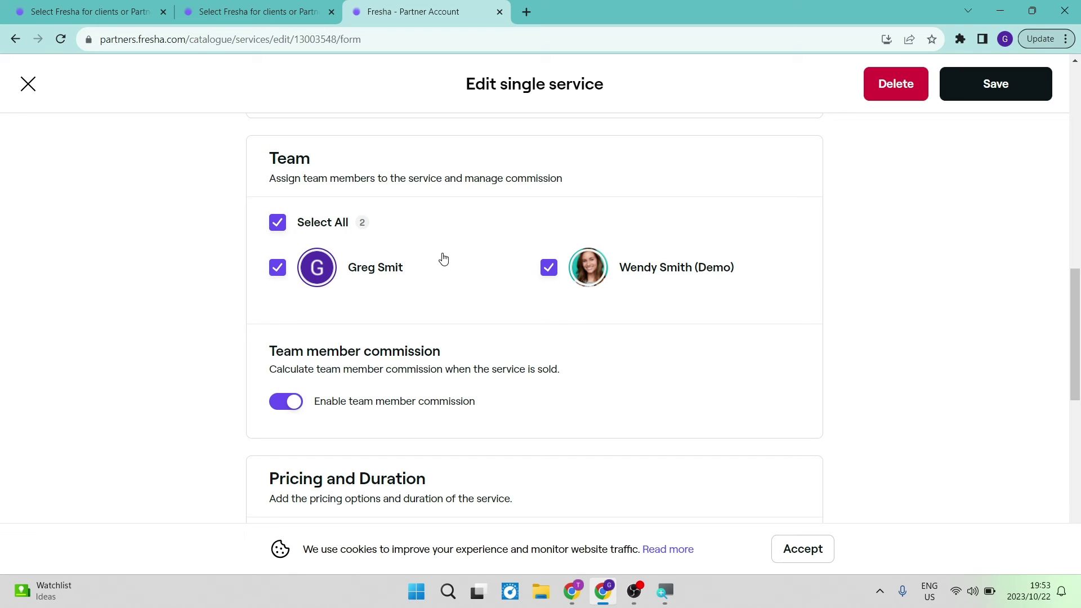
Keep the Haircut at 45min duration with a Fixed price of 40,00
scroll(443, 259, "down", 2)
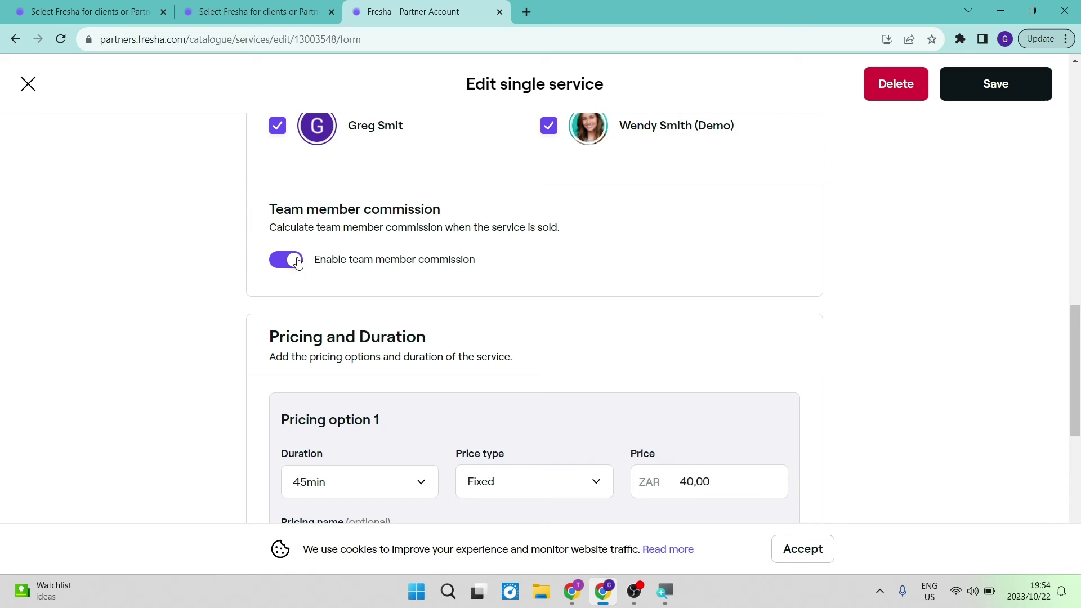
scroll(386, 326, "down", 3)
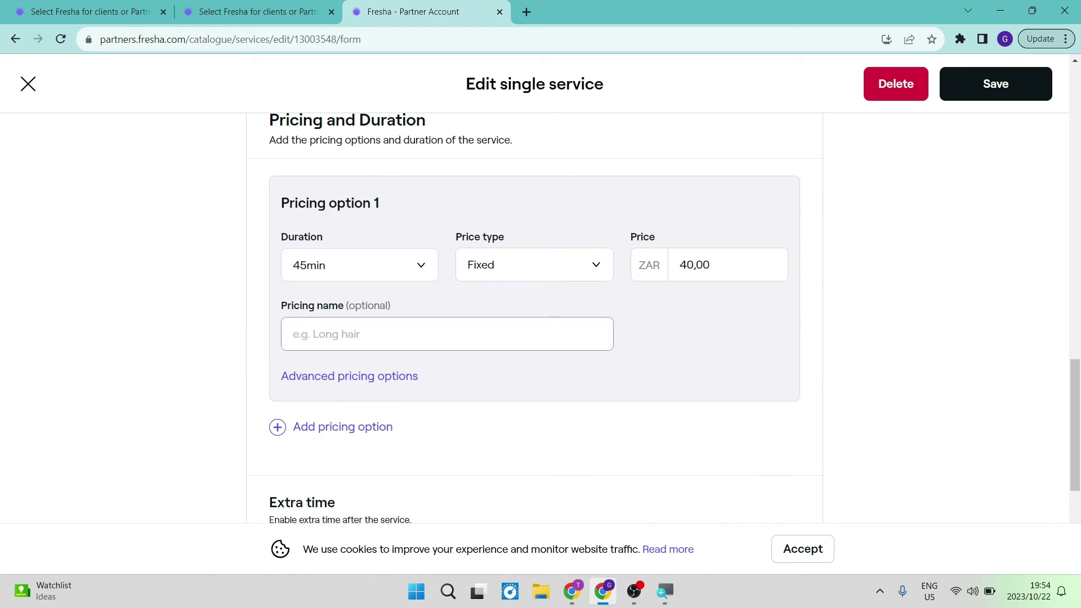
left_click(414, 270)
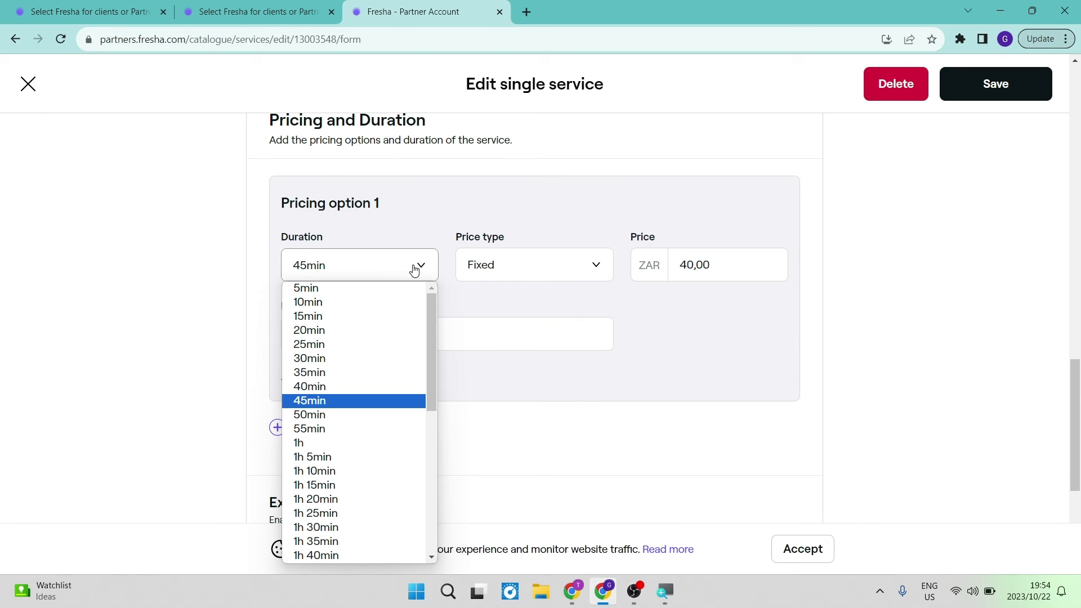
left_click(383, 401)
left_click(565, 266)
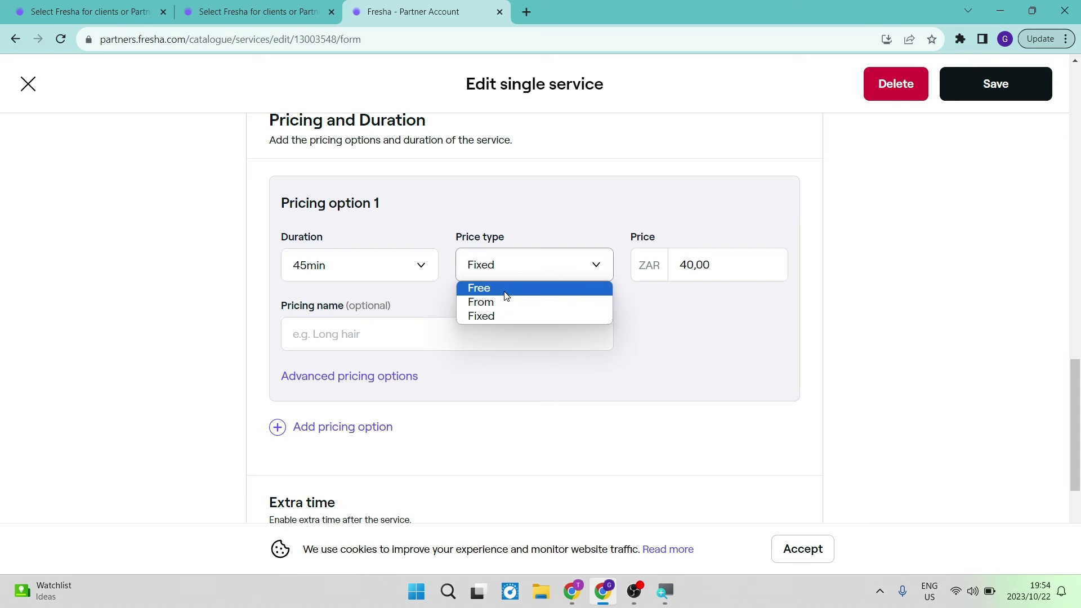
left_click(483, 316)
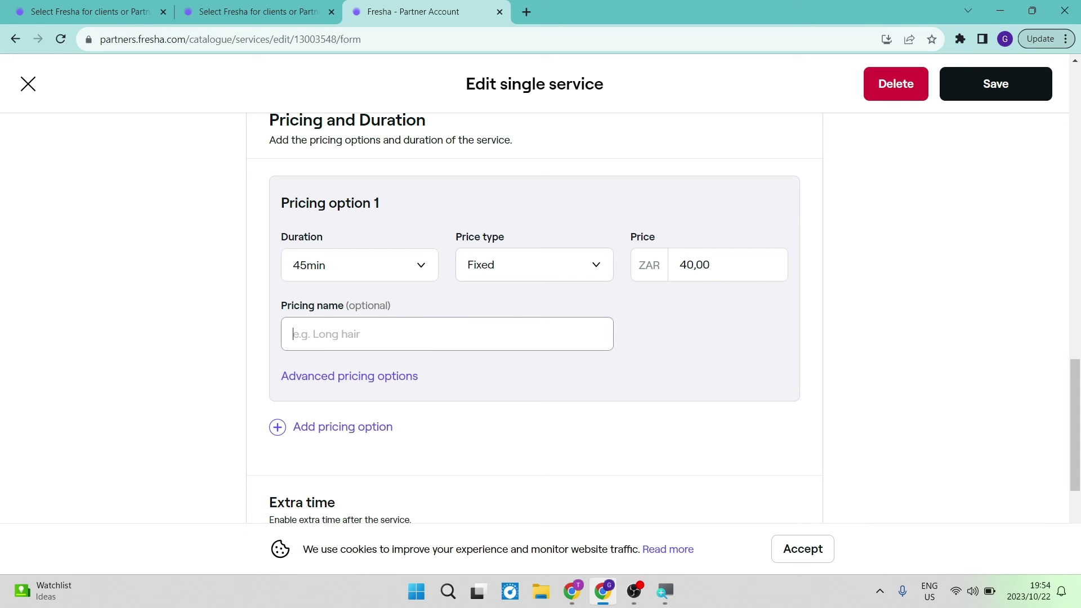
double_click(694, 267)
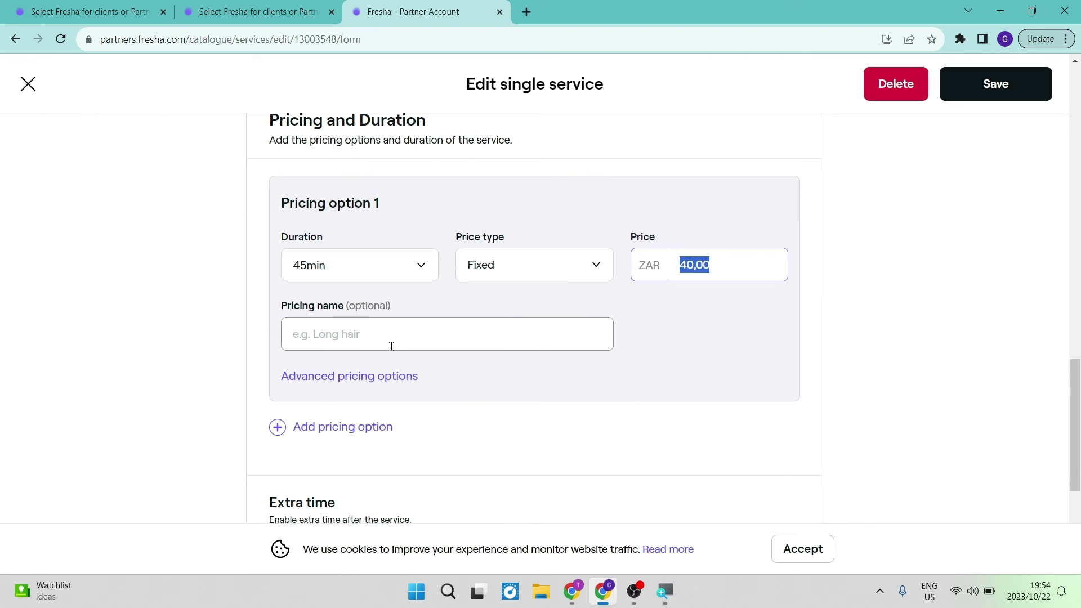
left_click(444, 334)
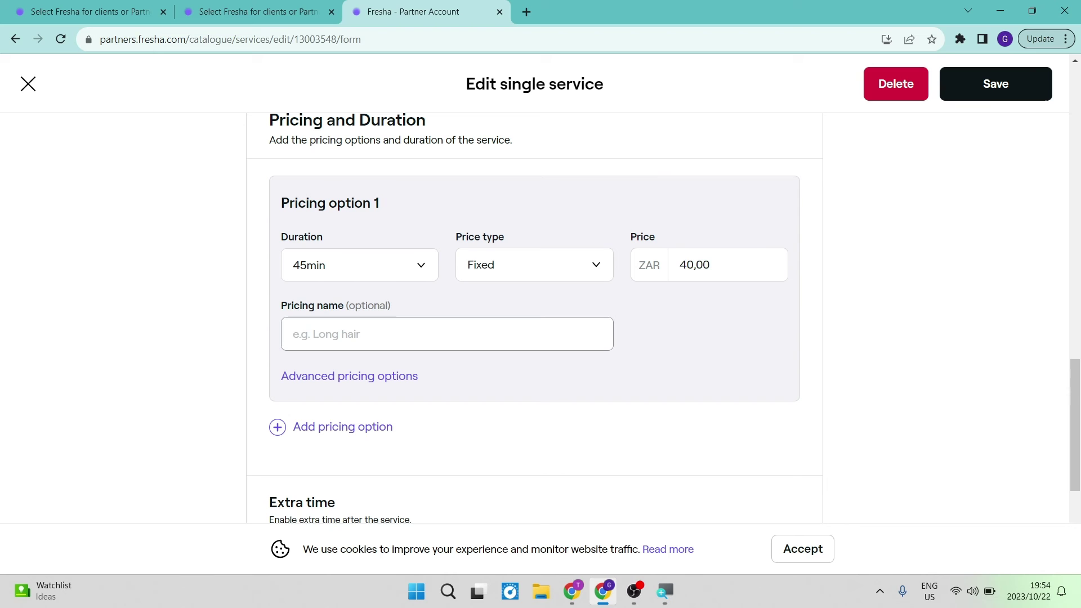
Leave the tax rate at No tax and save the service
scroll(440, 411, "down", 4)
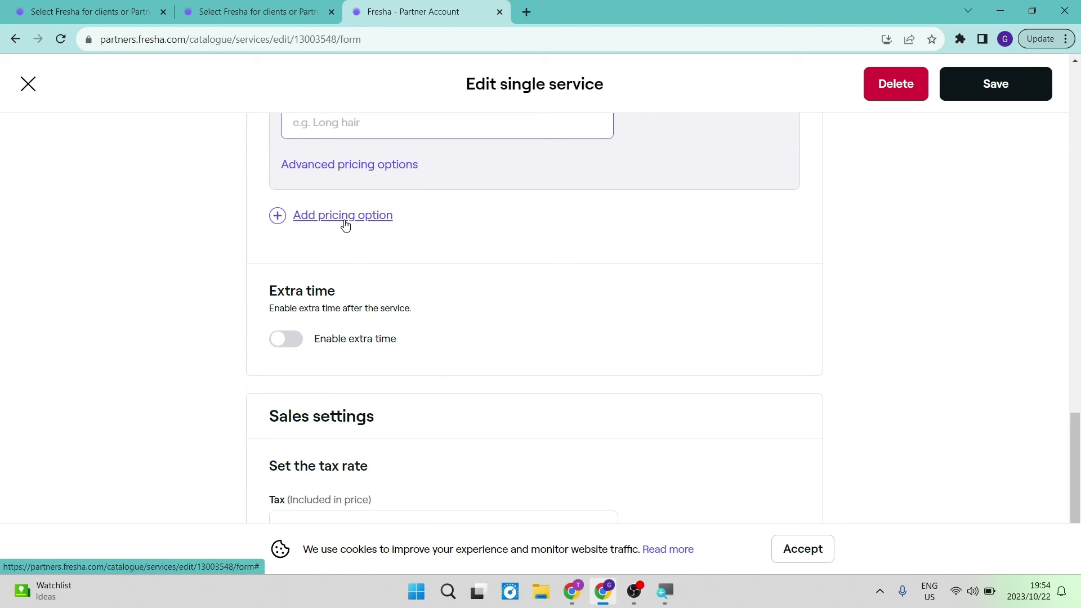
scroll(393, 242, "down", 1)
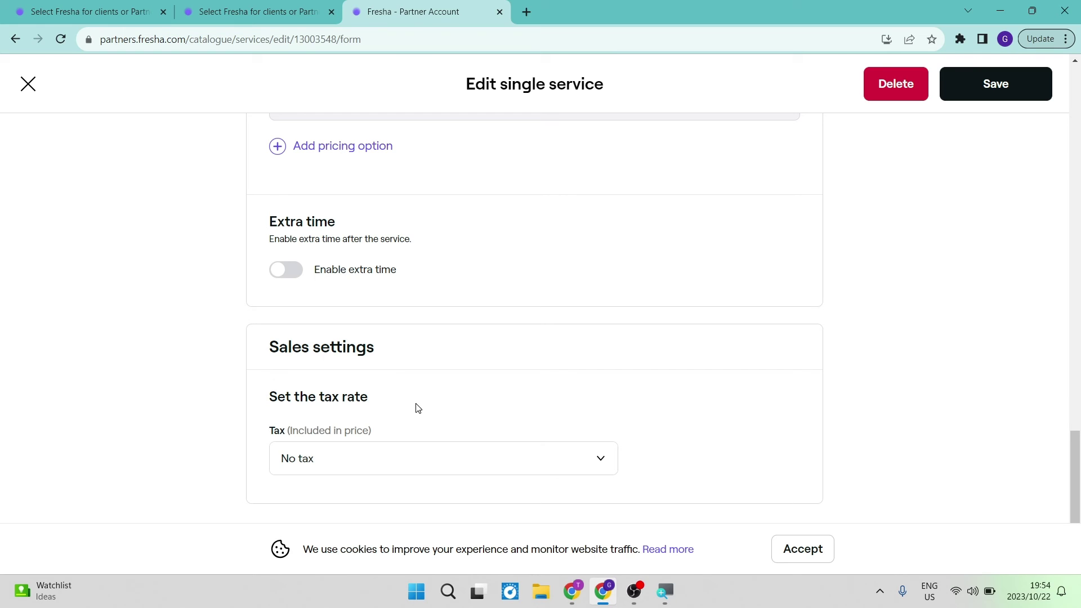
left_click(338, 469)
left_click(339, 469)
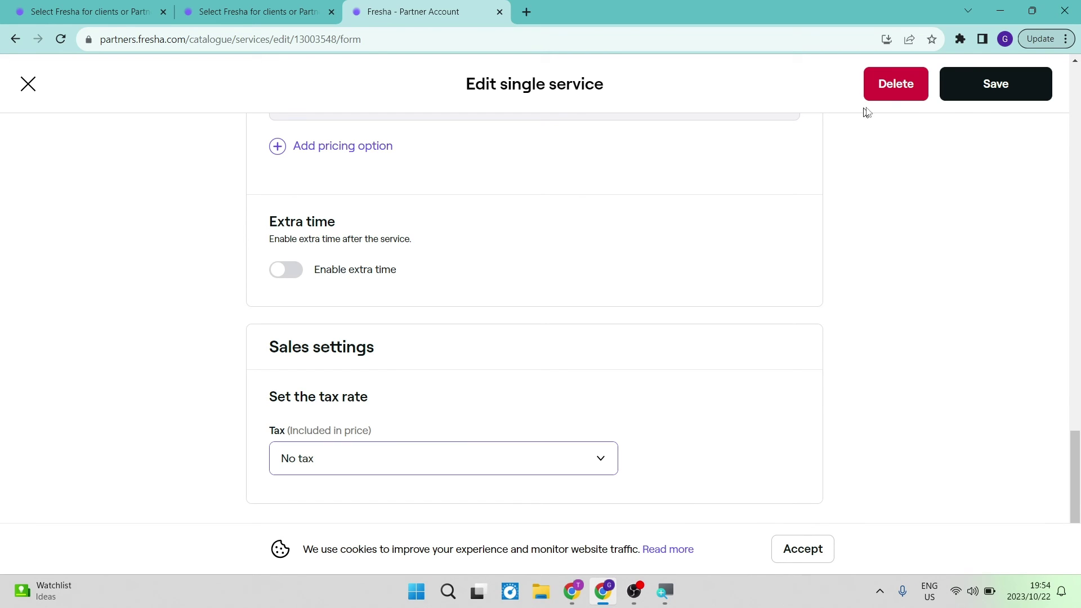
left_click(1006, 93)
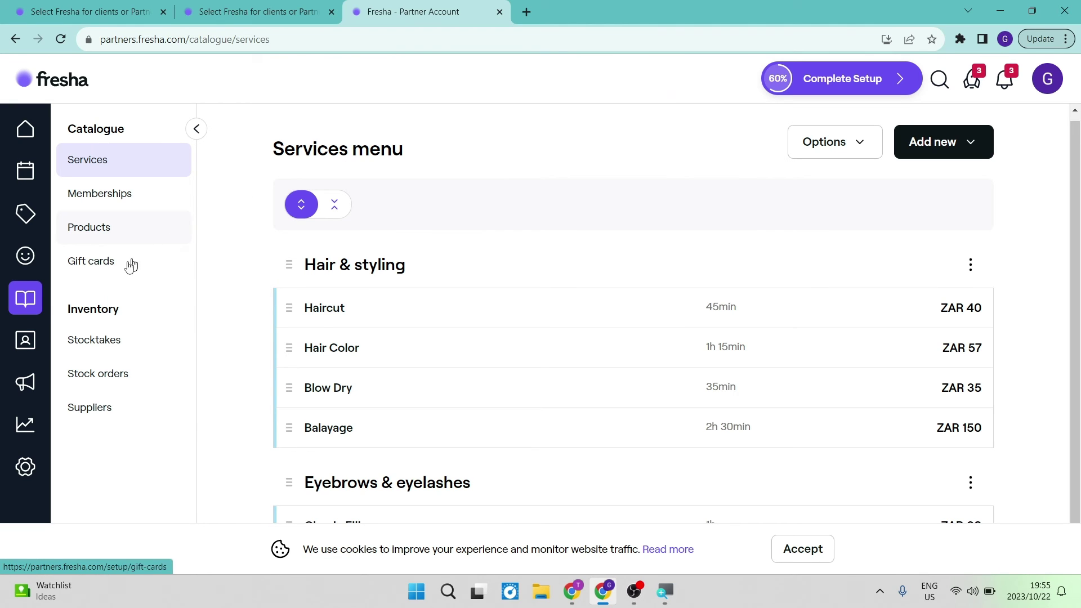
Visit the Online booking section's Reserve with Google page, then the Link builder
left_click(22, 344)
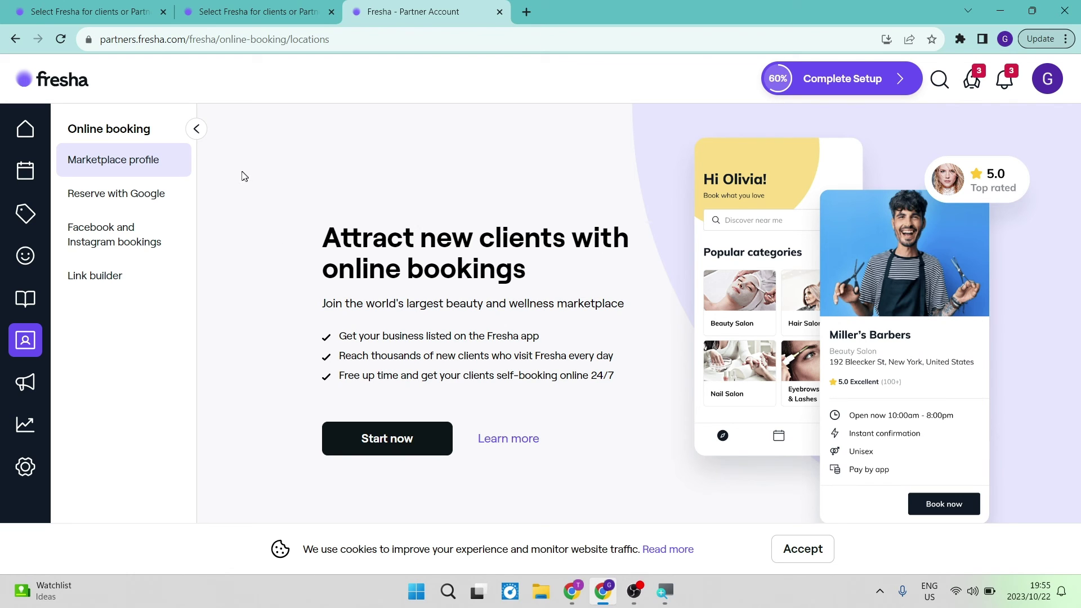
left_click(126, 203)
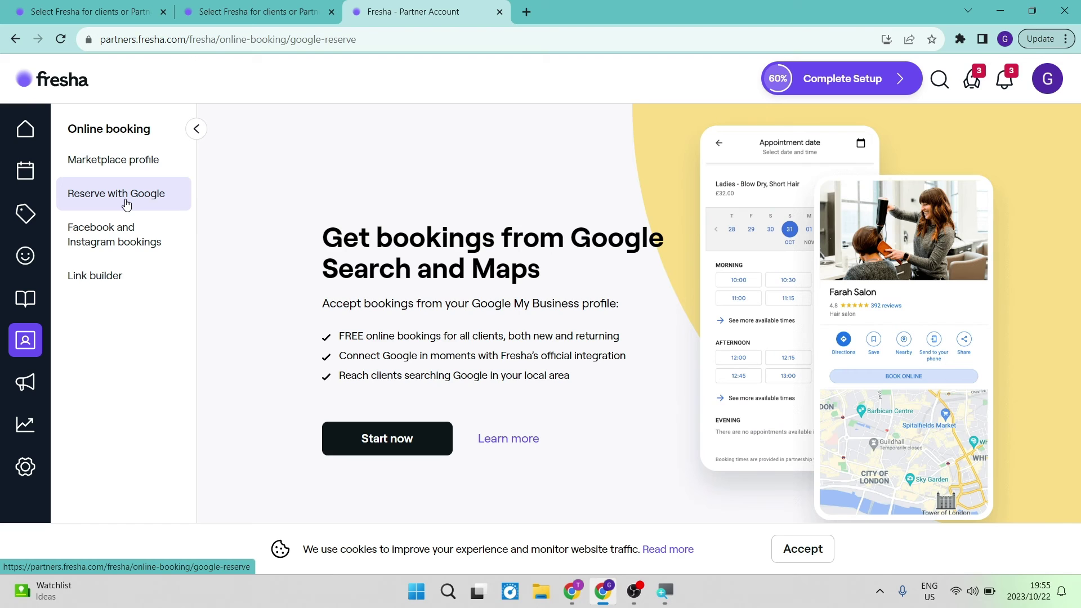
left_click(89, 287)
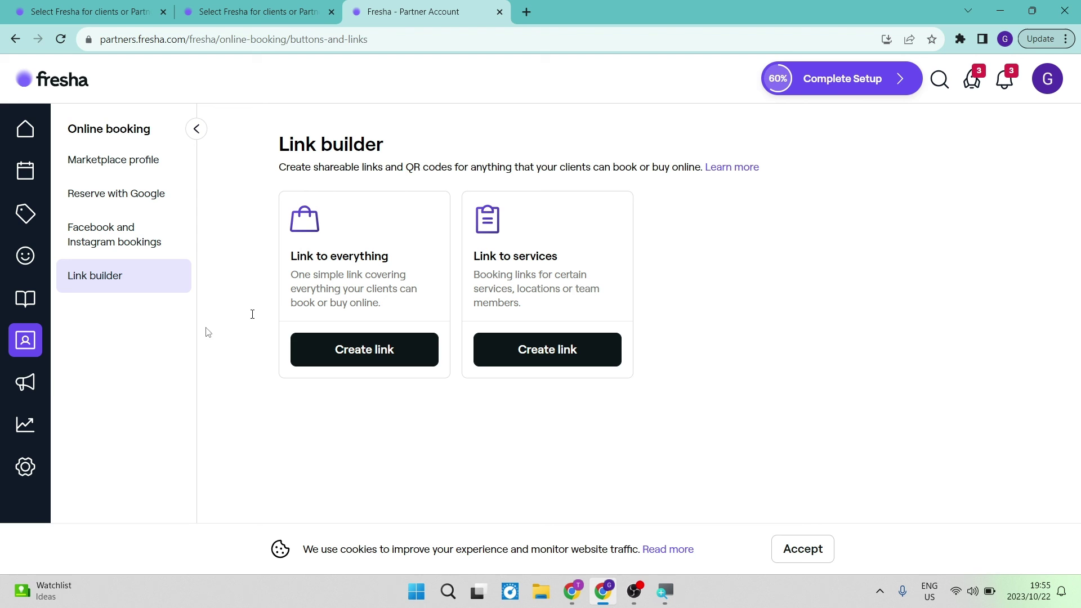
Go to Promotions > Deals via the Engage megaphone icon to view discount code offers
left_click(27, 386)
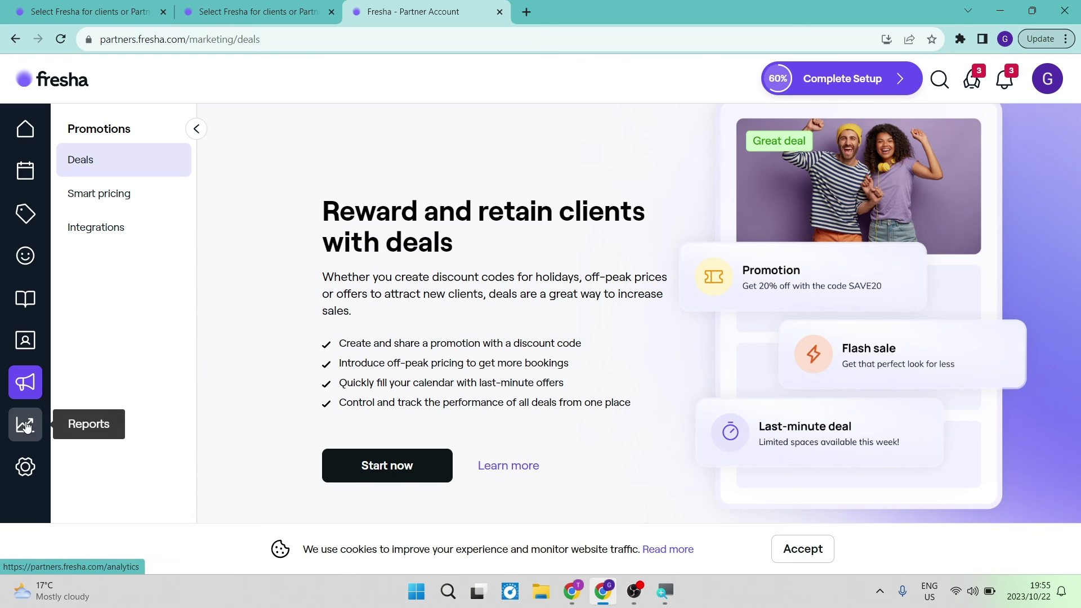
Review the Reports Dashboard for 22 Oct 2023: 4 appointments, ZAR 0 sales, and charts
left_click(26, 426)
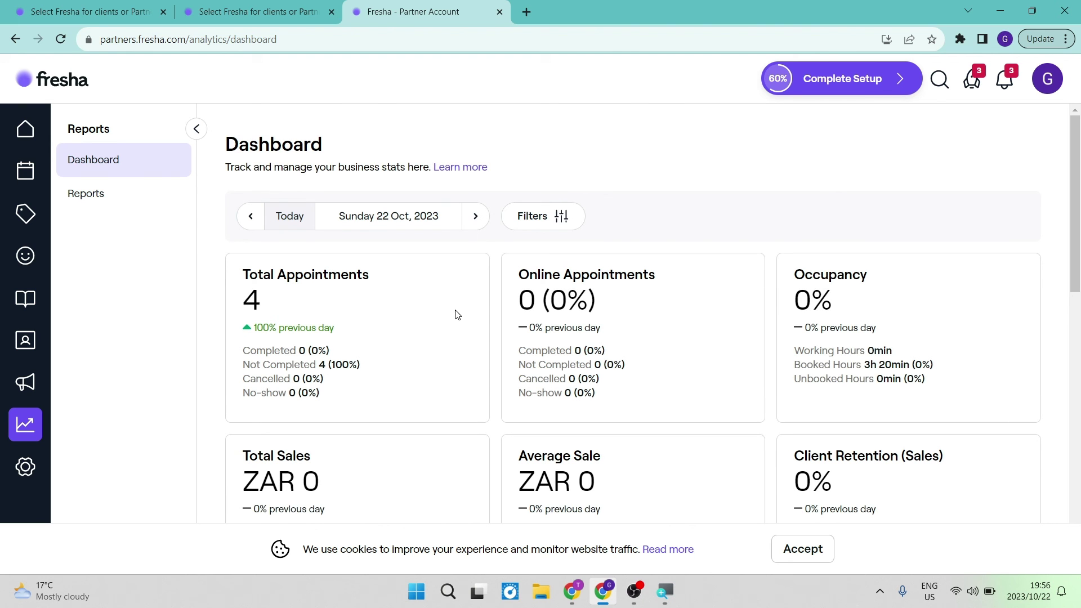
scroll(457, 315, "down", 1)
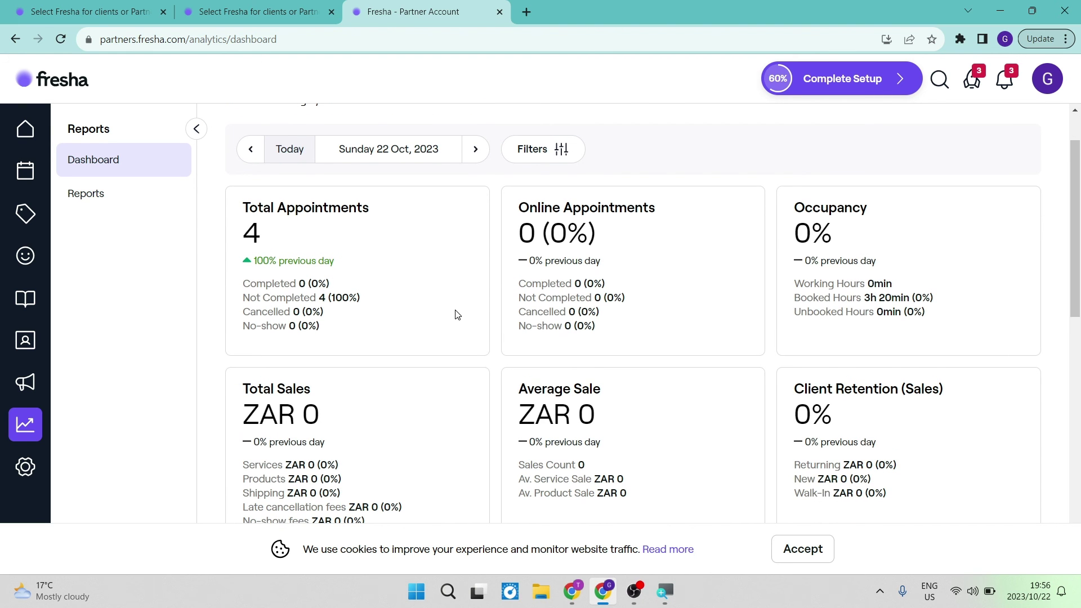
scroll(457, 314, "down", 2)
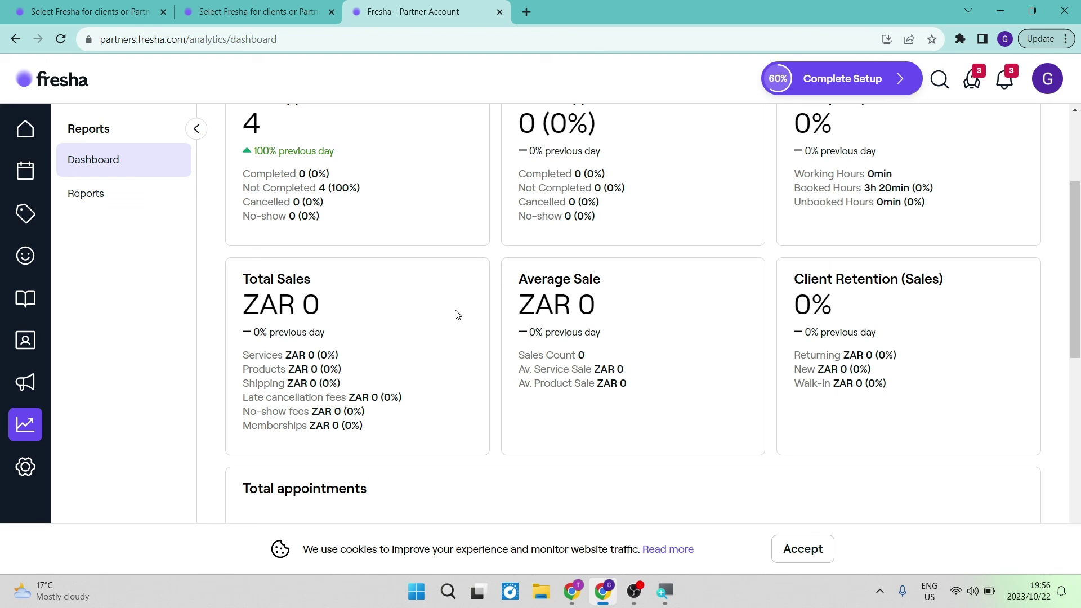
scroll(457, 315, "down", 1)
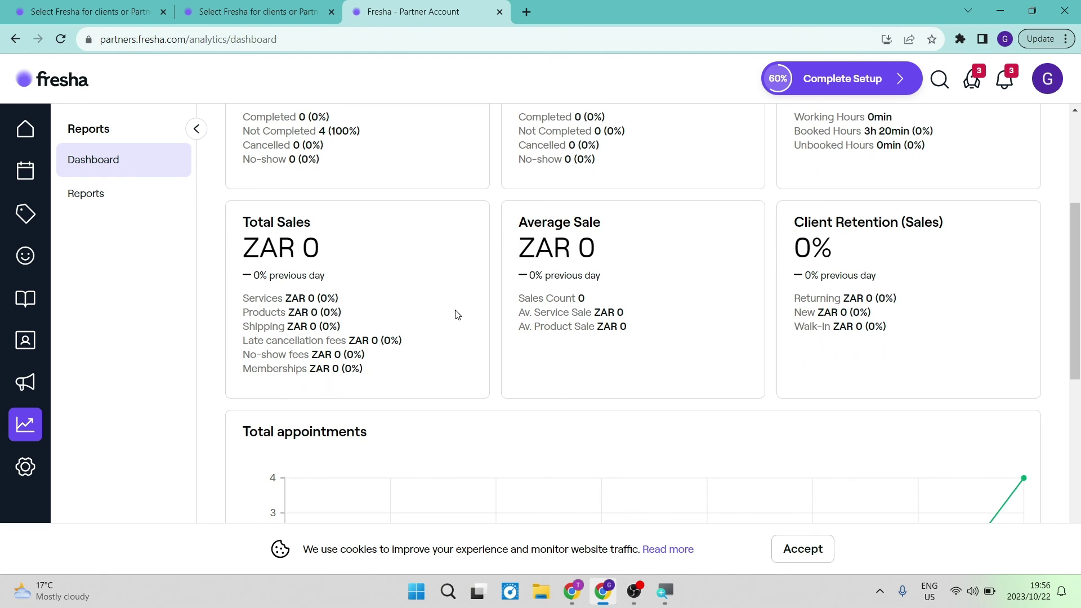
scroll(457, 314, "down", 4)
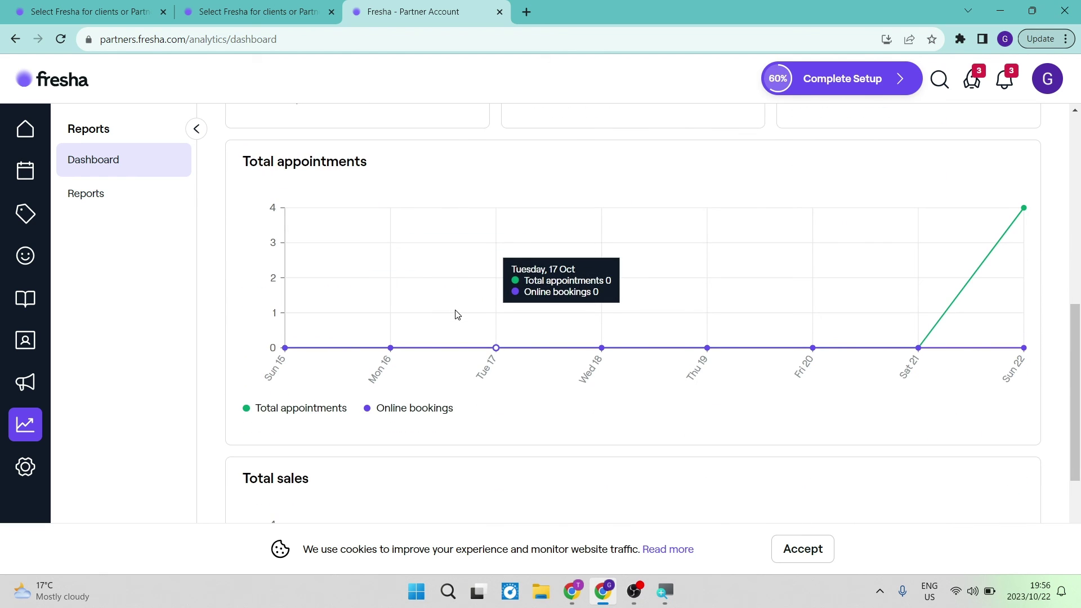
scroll(457, 314, "down", 3)
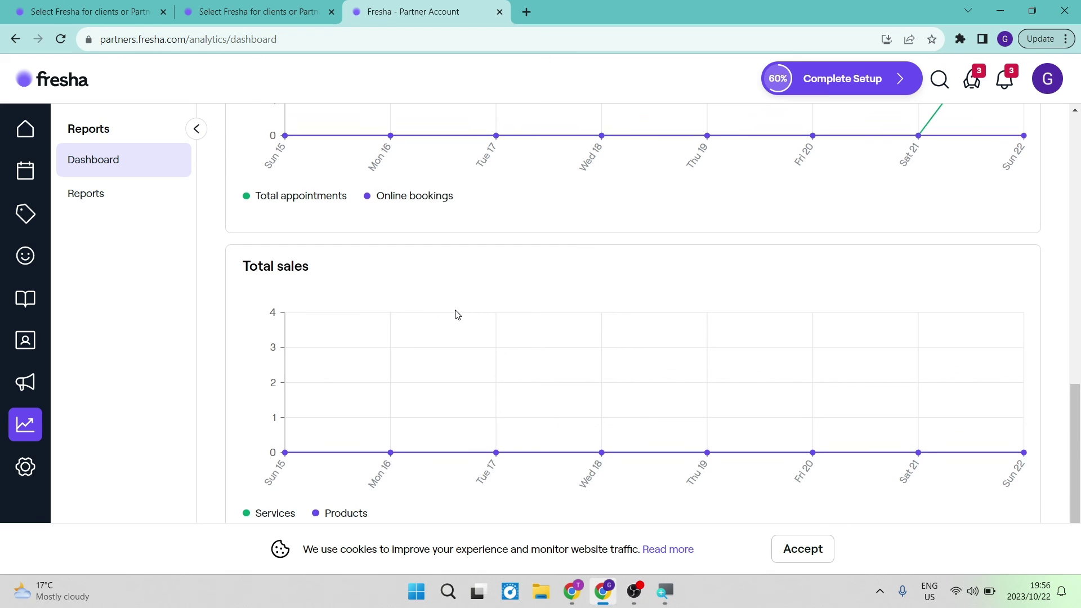
scroll(457, 315, "up", 10)
scroll(457, 315, "up", 2)
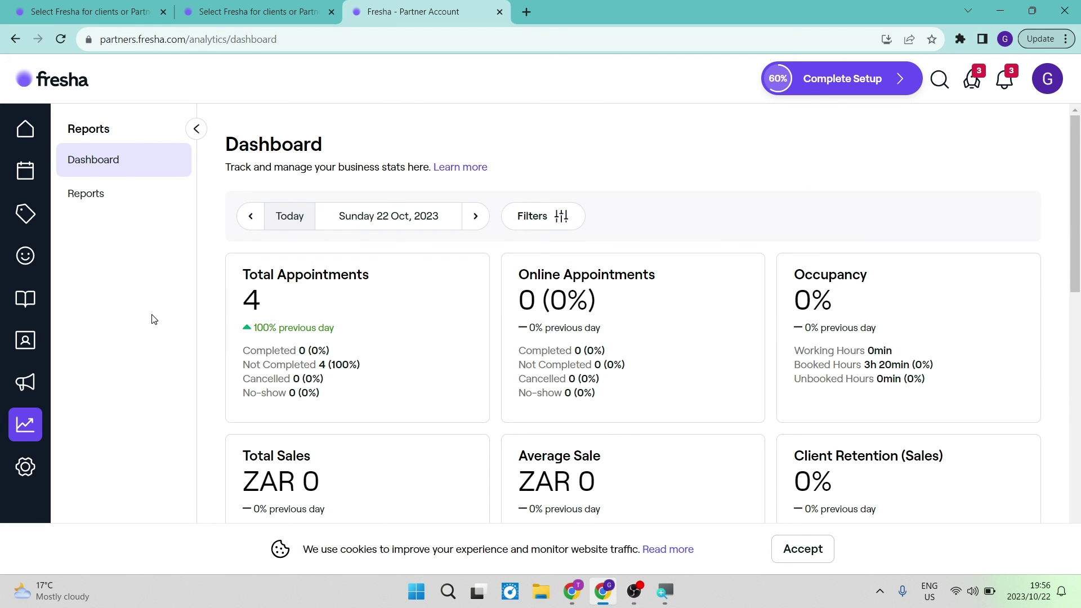
Browse the Business settings cards for Account setup, Clients, Services, Team and Sales
left_click(24, 467)
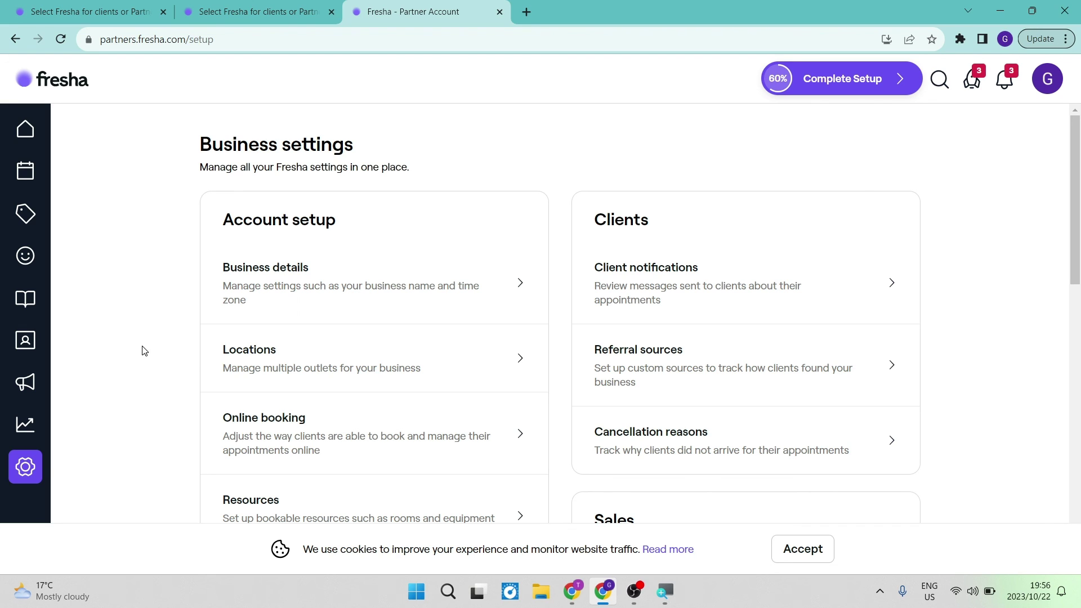
scroll(401, 403, "down", 5)
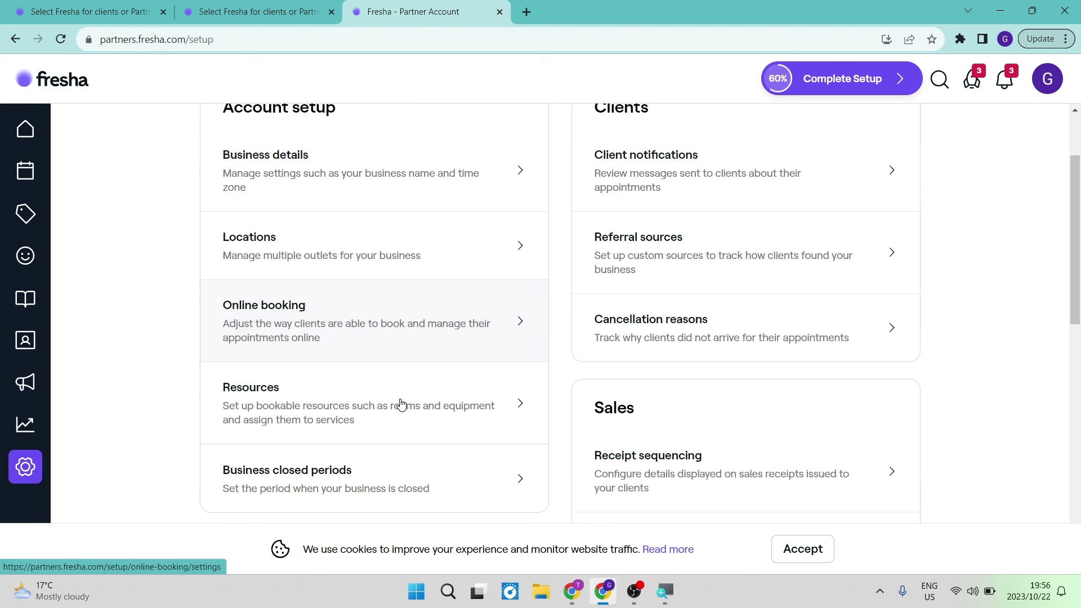
scroll(401, 404, "down", 4)
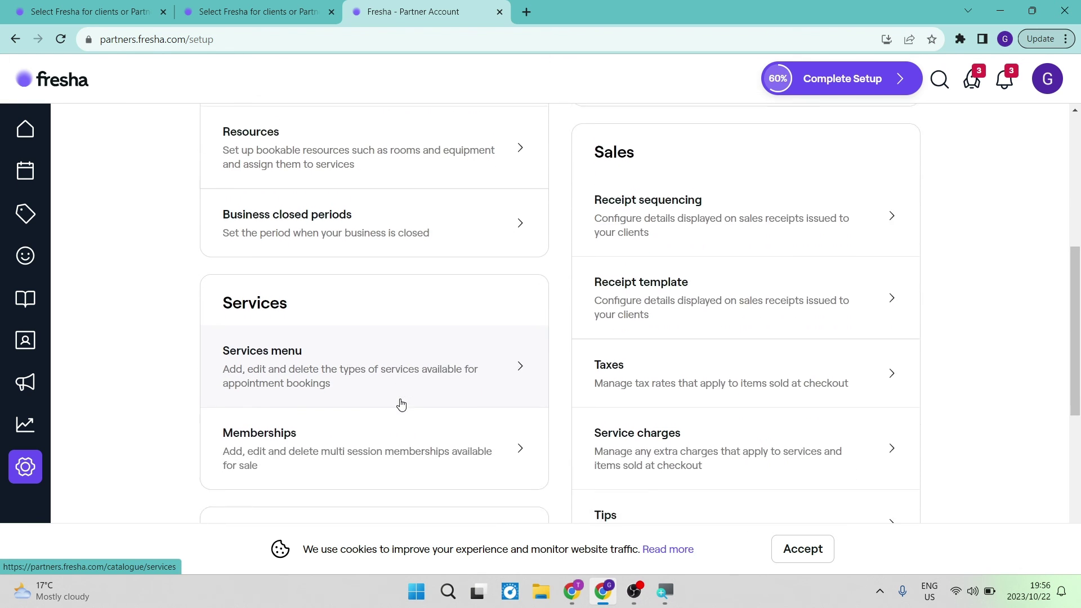
scroll(401, 404, "down", 4)
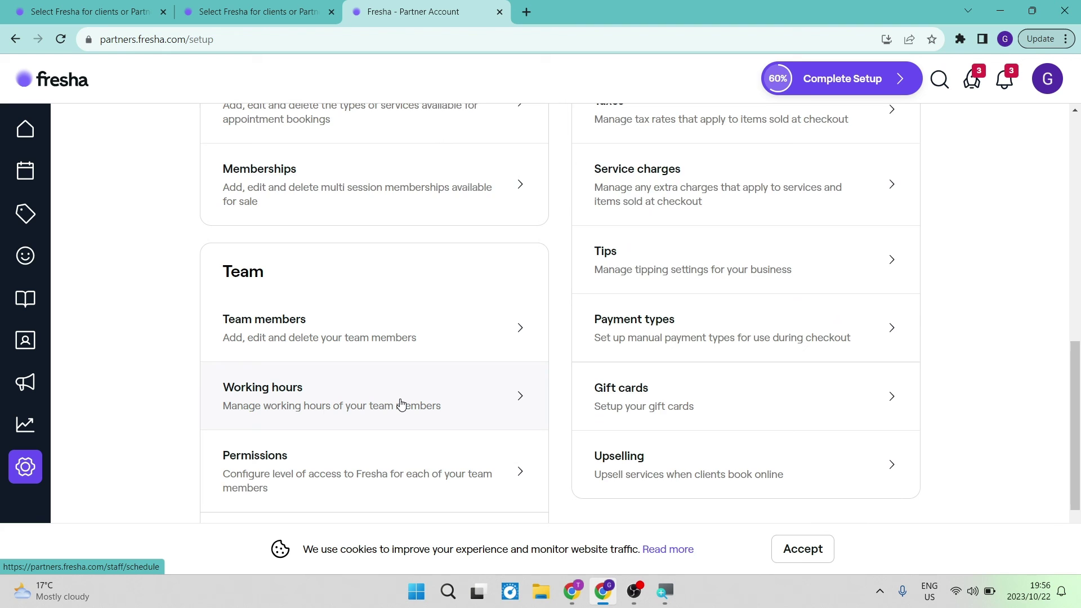
scroll(401, 404, "up", 13)
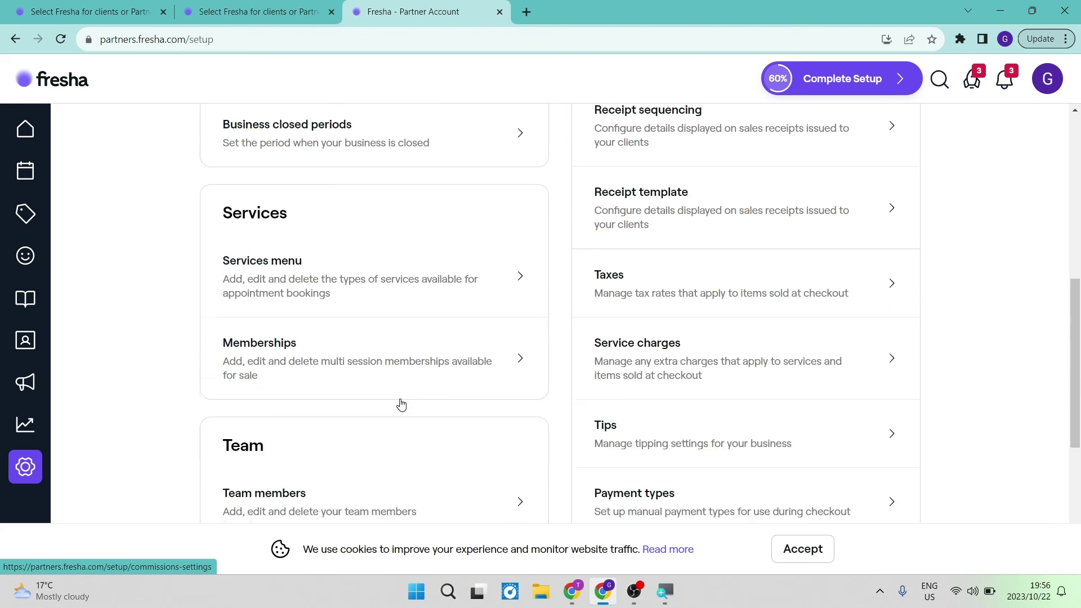